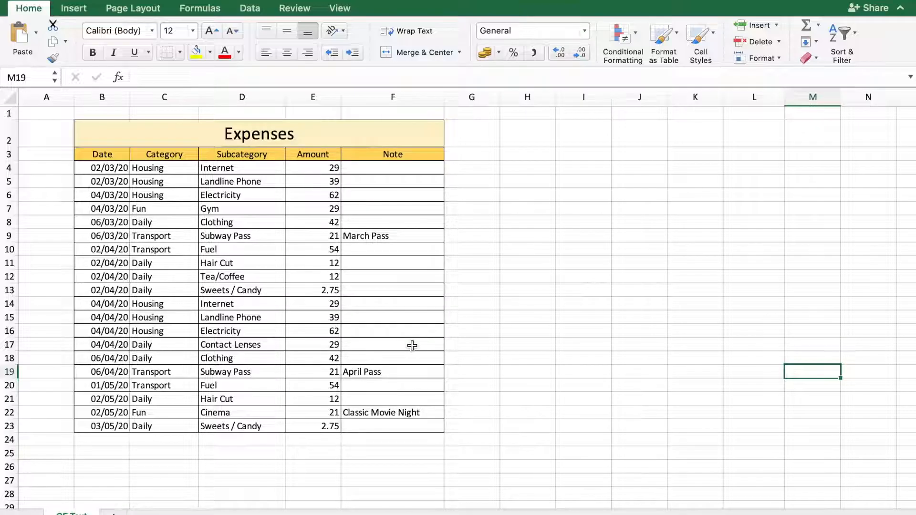
Add a conditional formatting rule to Category cells C4:C23 that highlights values equal to Housing using Green Fill with Dark Green Text
click(599, 286)
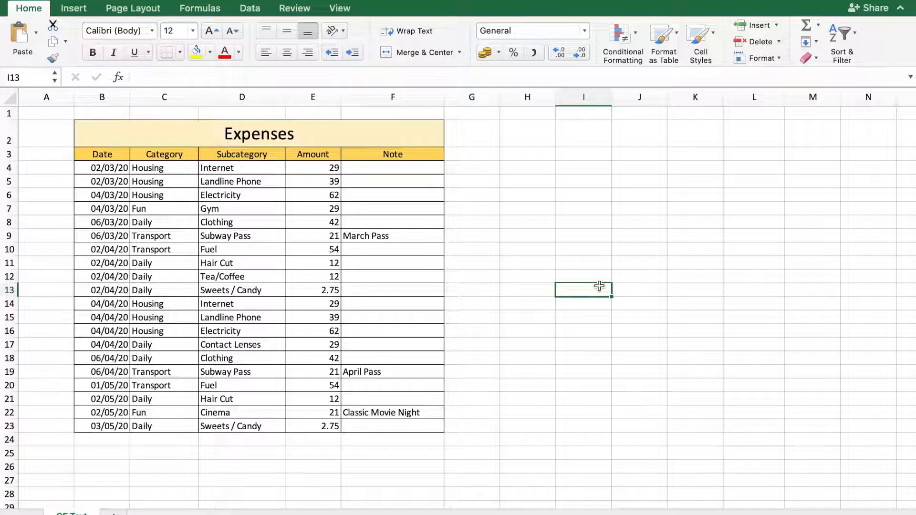
drag(165, 169, 151, 426)
click(631, 35)
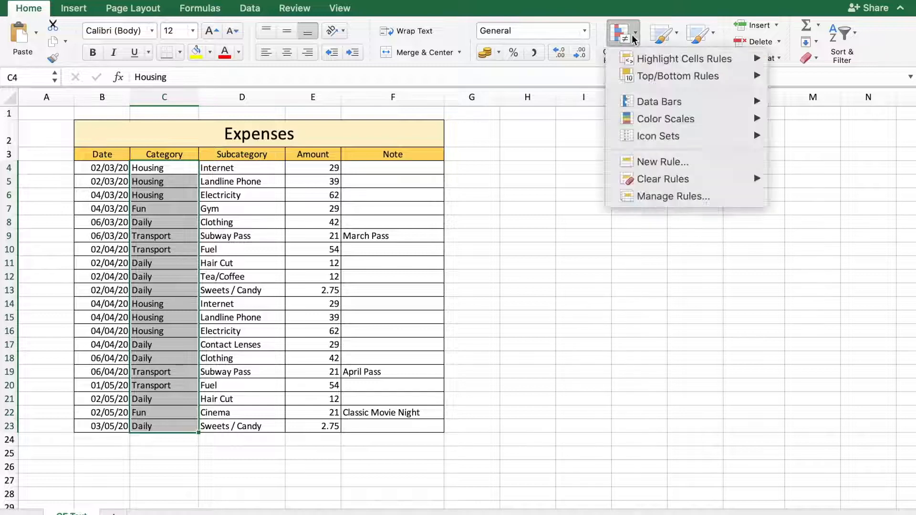
mouse_move(683, 59)
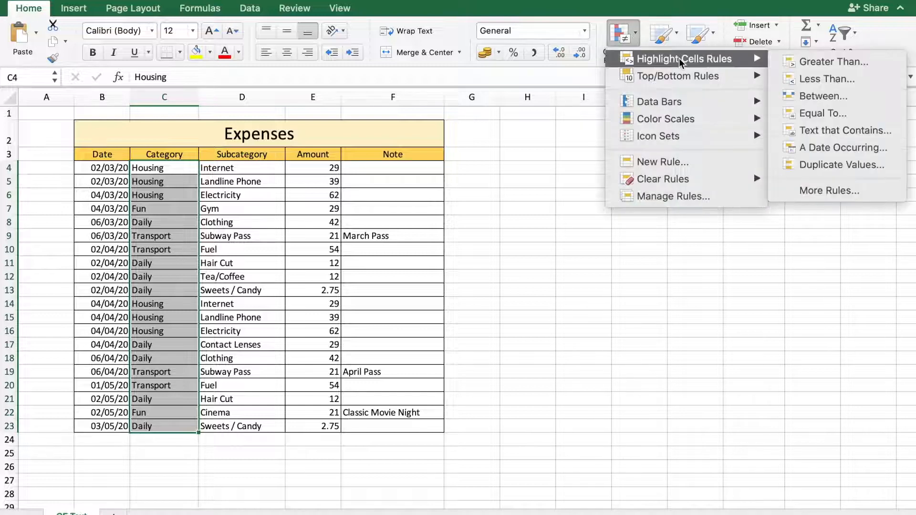
click(805, 116)
click(538, 167)
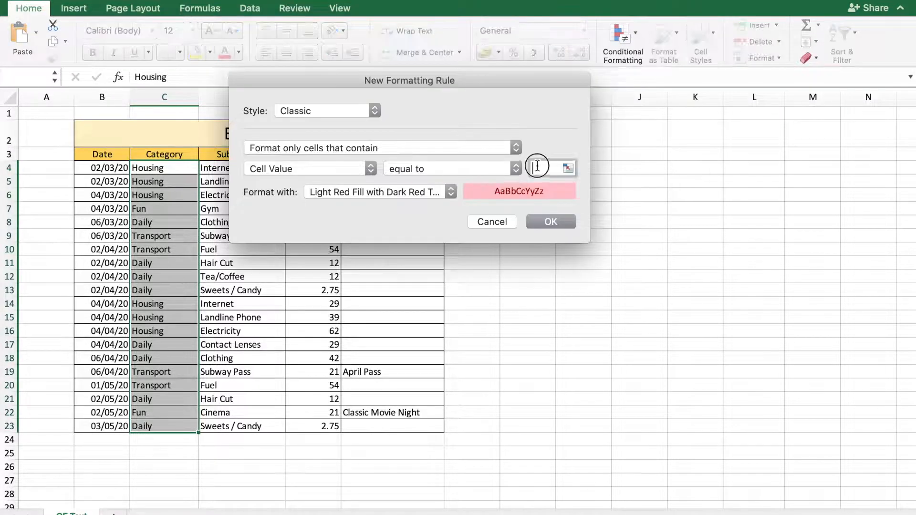
text(Housing)
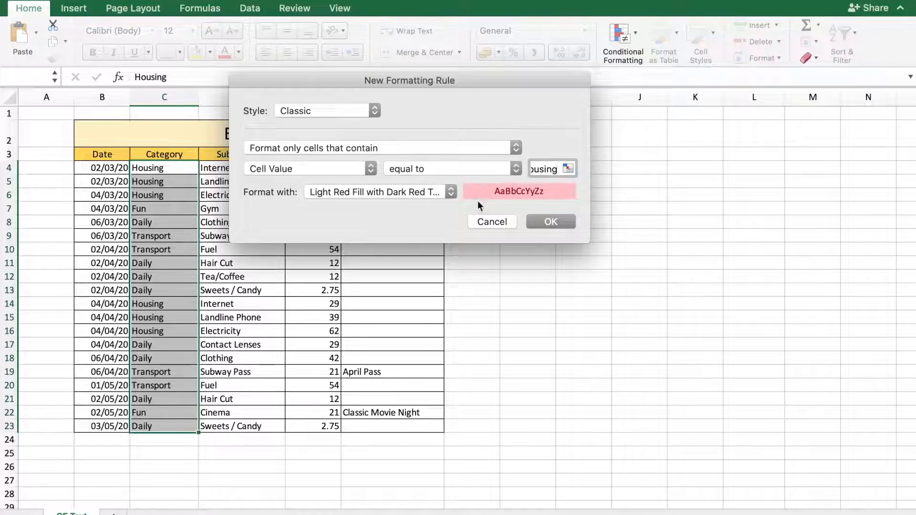
click(451, 192)
click(448, 212)
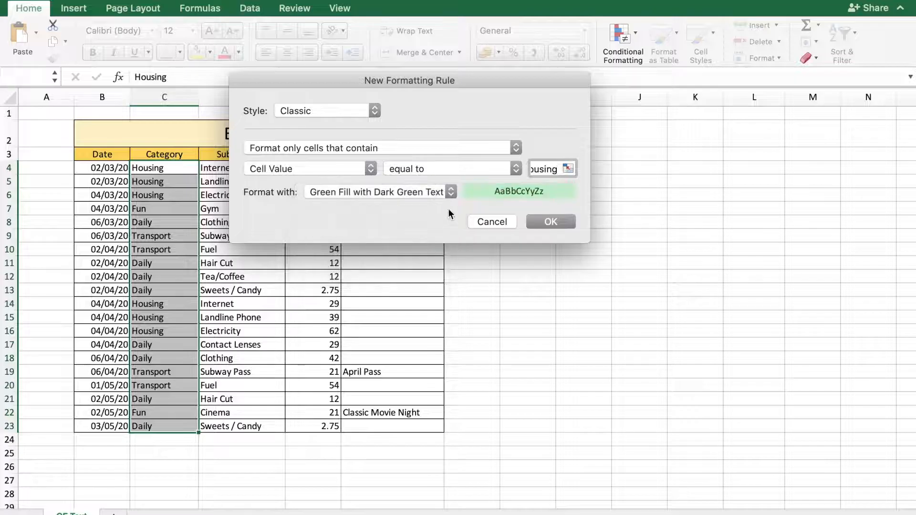
click(552, 221)
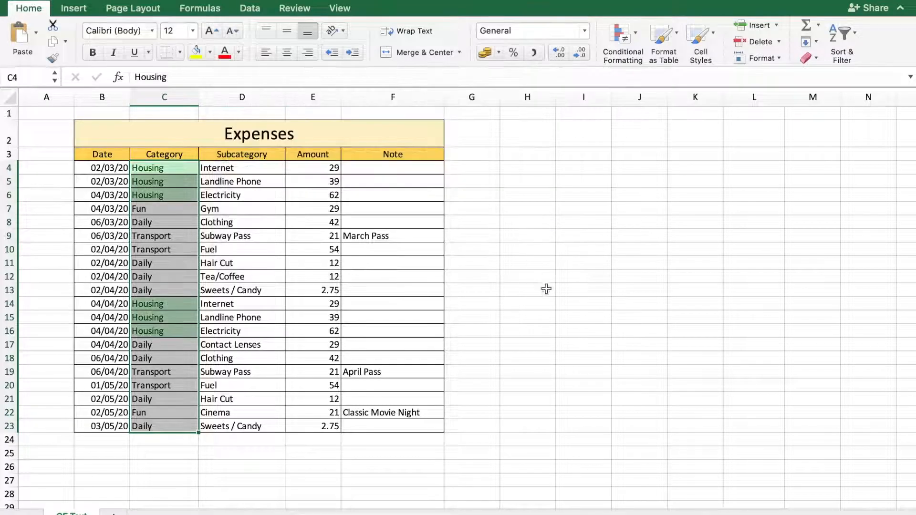
click(559, 290)
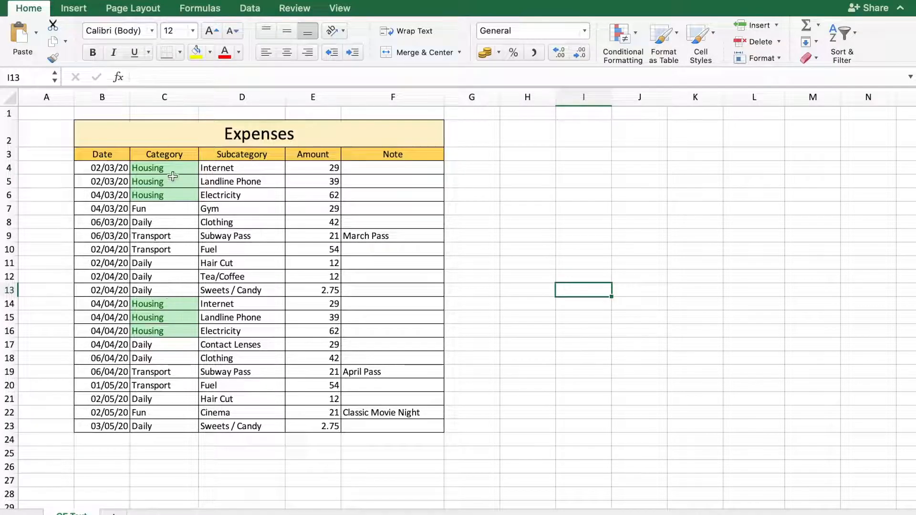
key(Down)
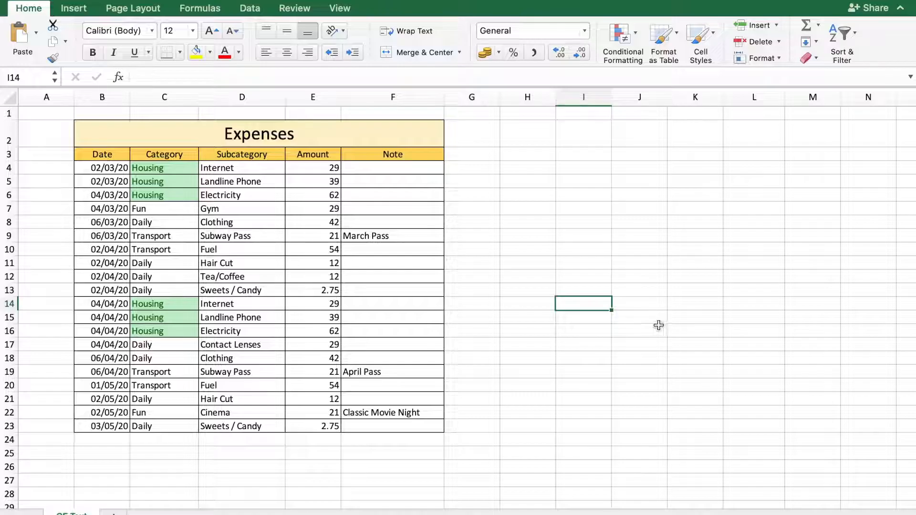
Edit the conditional formatting rule on Category cells C4:C23 so it highlights values equal to Fun
drag(187, 167, 180, 424)
click(620, 36)
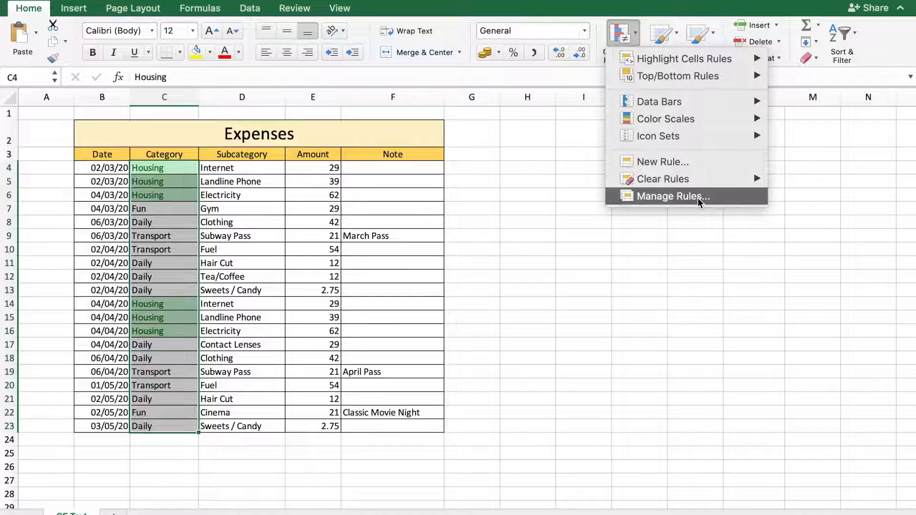
click(688, 196)
click(282, 254)
click(545, 169)
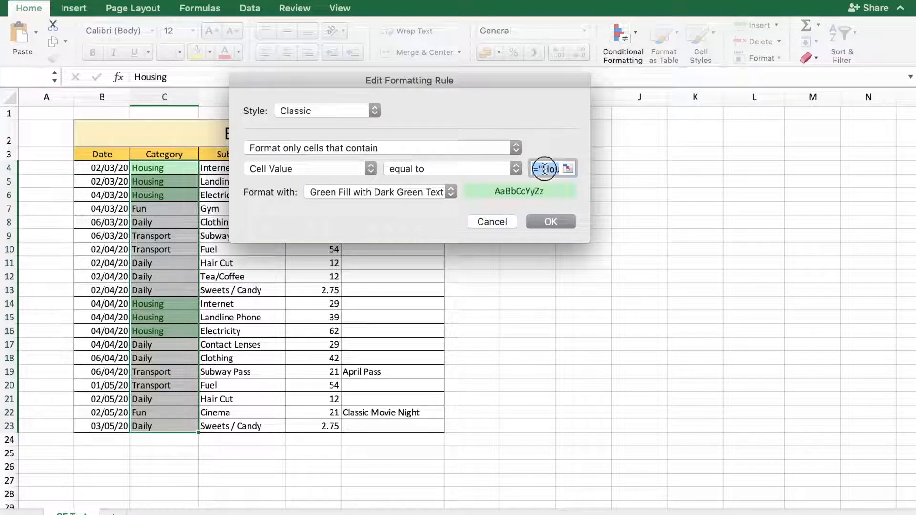
mouse_move(539, 169)
mouse_down()
mouse_move(578, 173)
mouse_move(552, 175)
mouse_up()
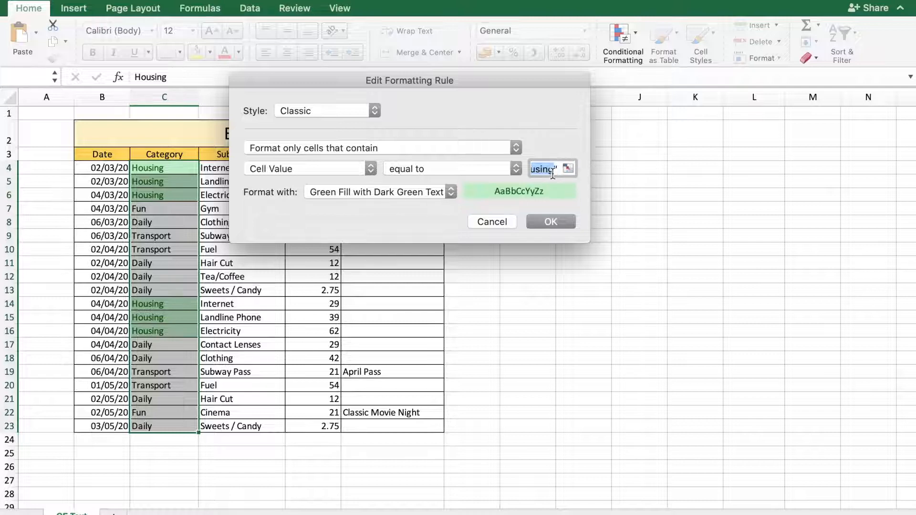
text(Fun)
click(551, 222)
click(673, 254)
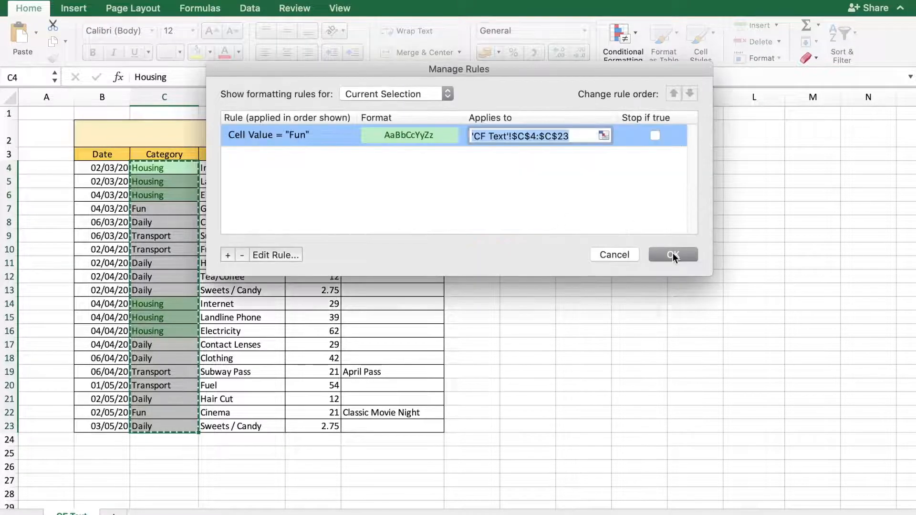
click(569, 314)
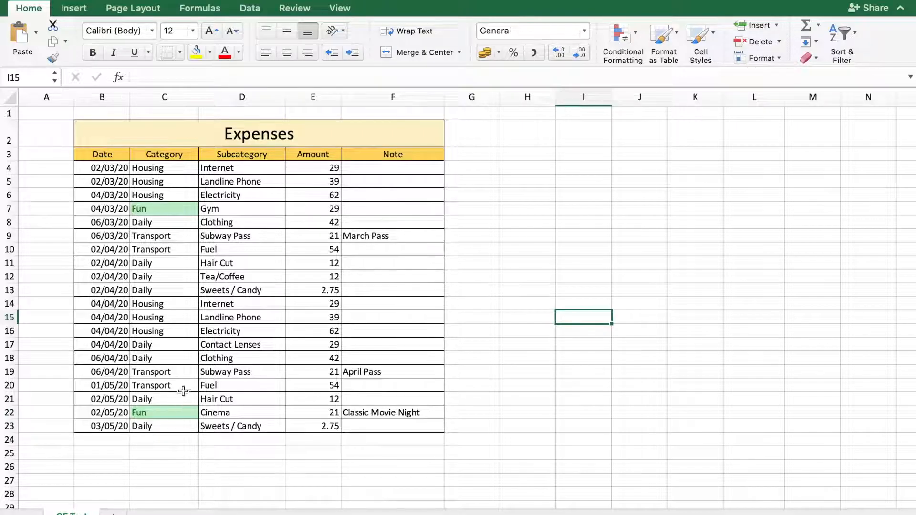
Enter the label Segment in cell H2
click(537, 136)
text(Segment)
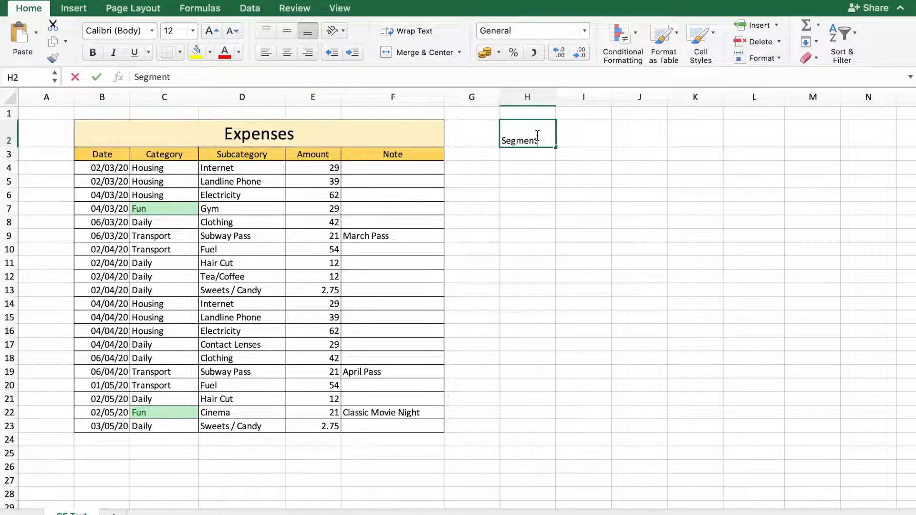
key(Return)
Add a data validation list to cell I2 with the source Housing,Fun,Daily,Transport and check its in-cell dropdown options
key(Up)
key(Right)
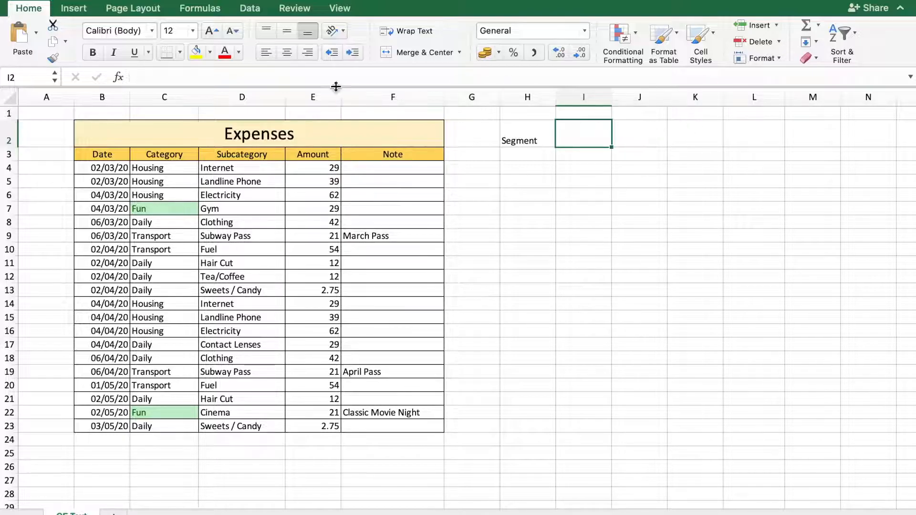
click(242, 9)
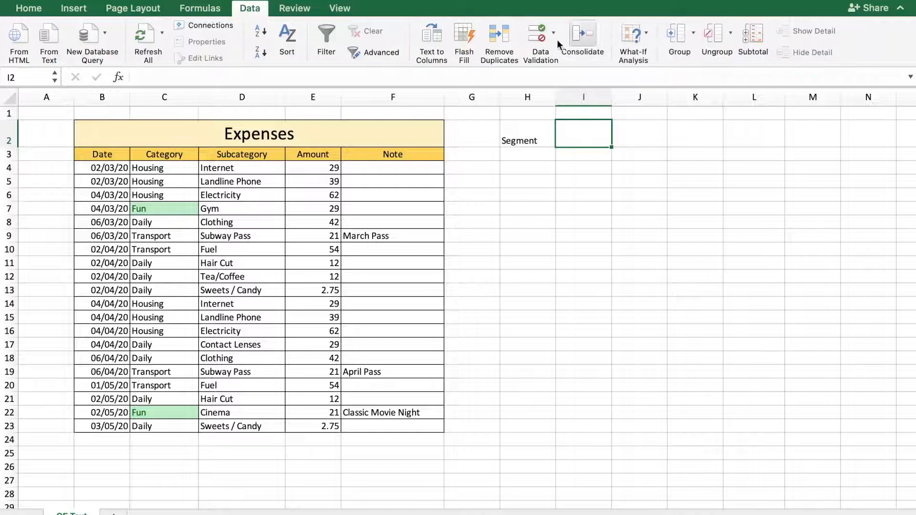
click(538, 33)
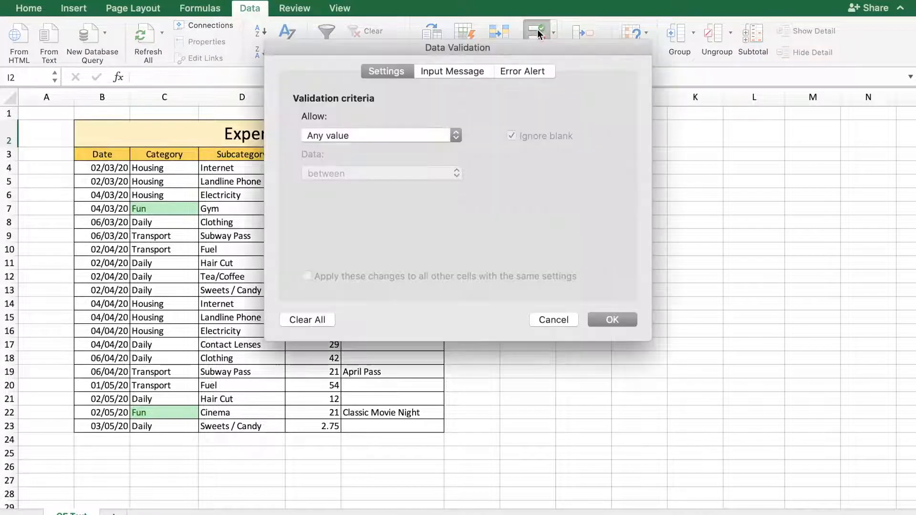
click(460, 135)
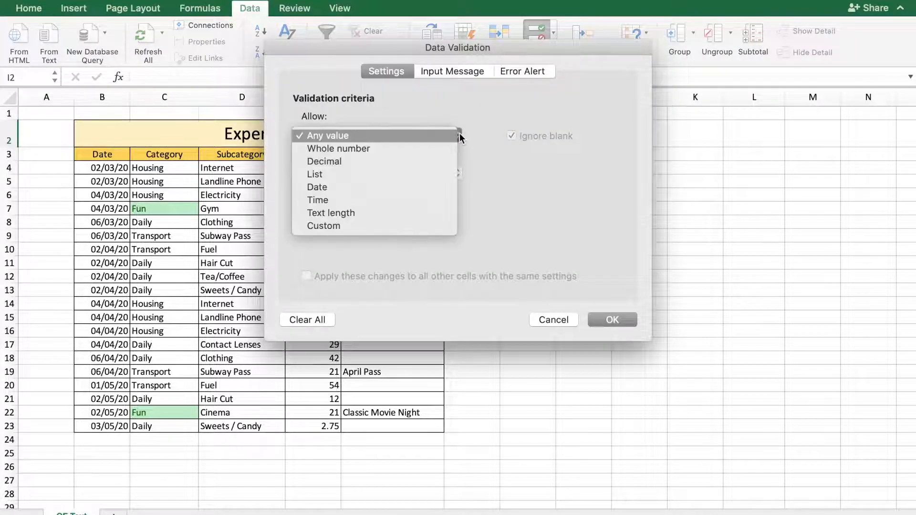
click(399, 173)
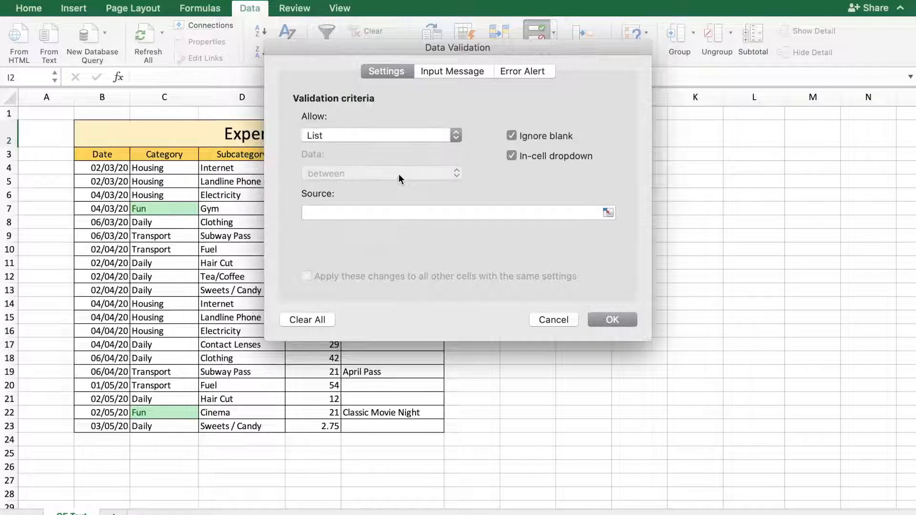
click(402, 213)
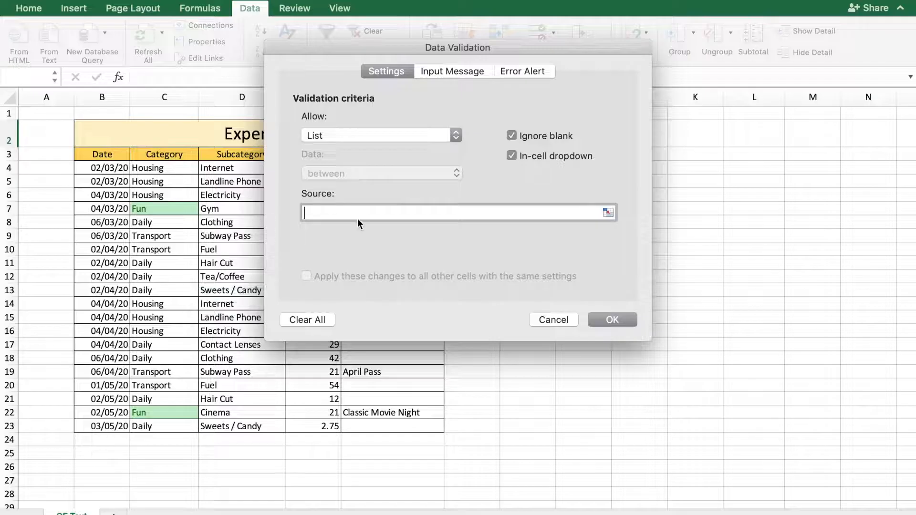
text(Housing)
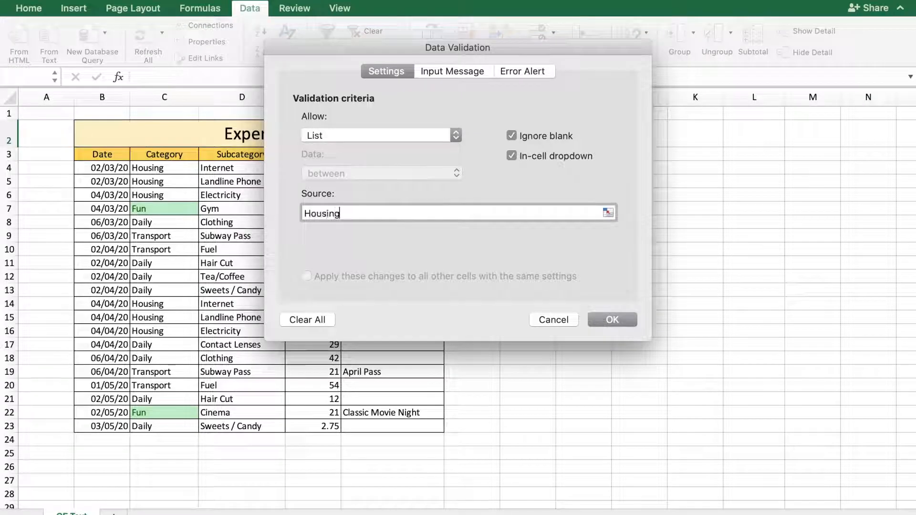
text(,Fun,Daily,Transpor)
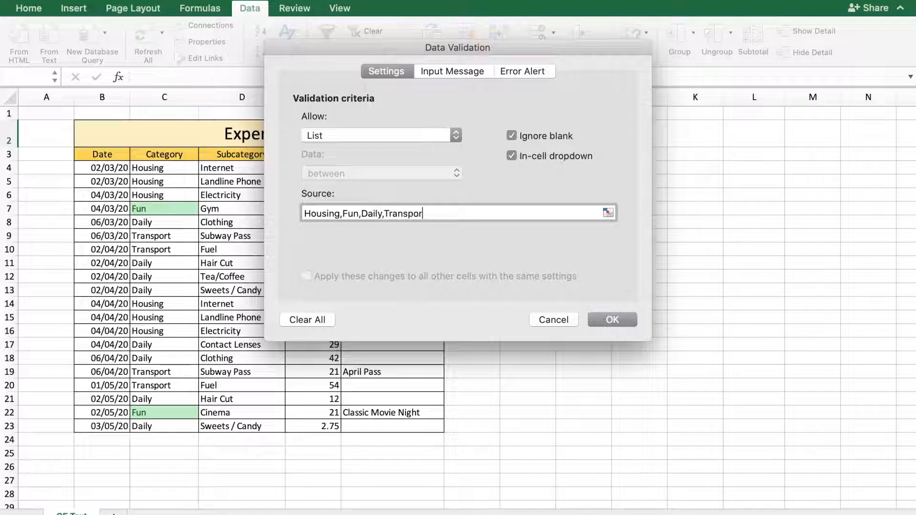
click(601, 319)
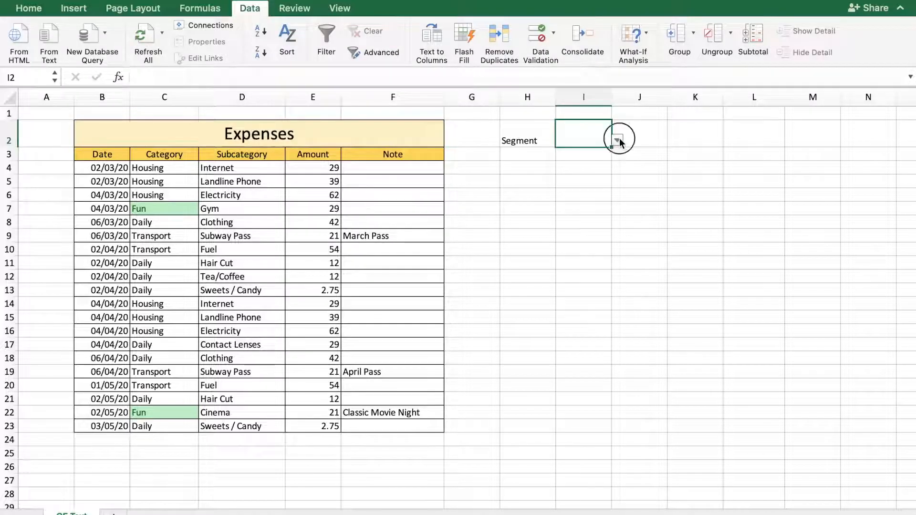
click(618, 141)
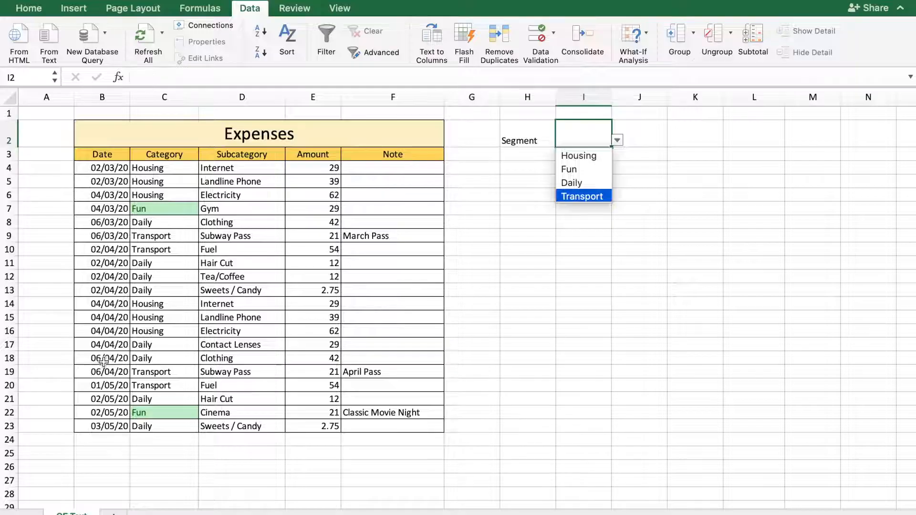
click(702, 208)
Clear the conditional formatting rules from the entire sheet
drag(95, 165, 413, 432)
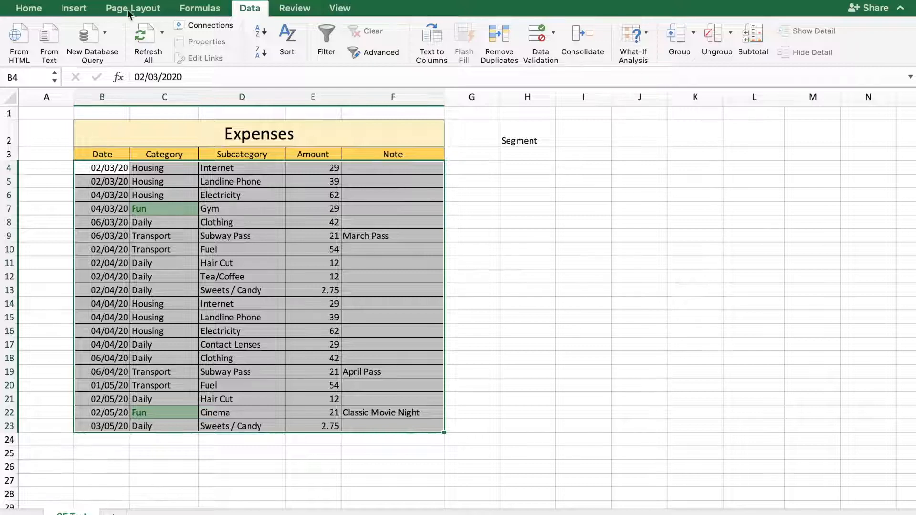
click(39, 8)
click(635, 37)
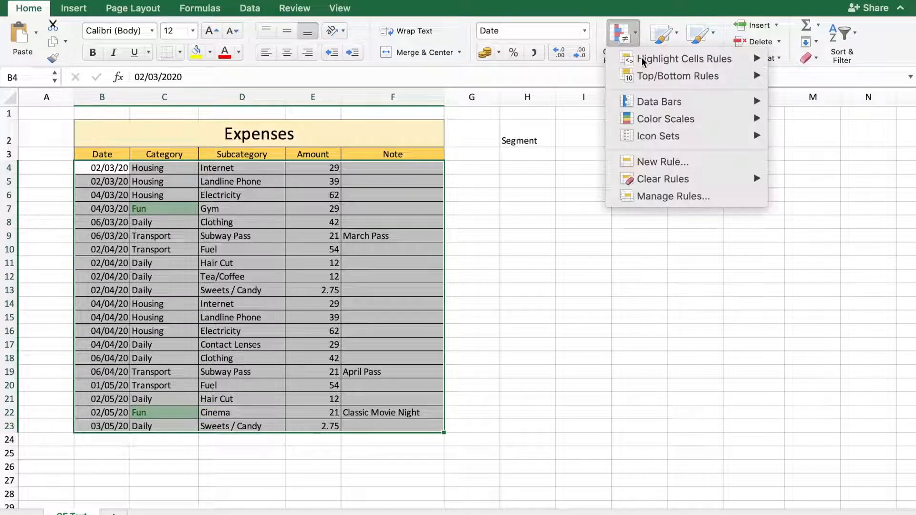
mouse_move(707, 180)
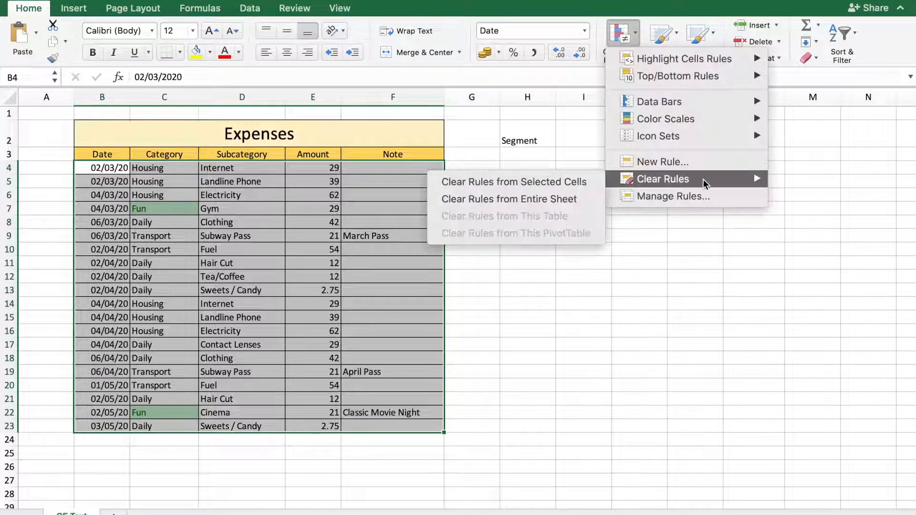
click(571, 198)
click(695, 288)
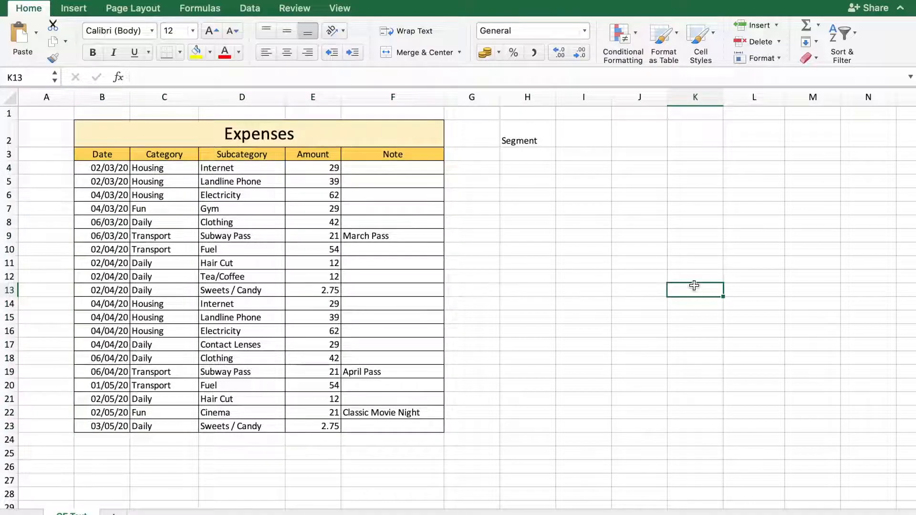
Choose Housing as the segment from the dropdown list in cell I2
click(587, 132)
click(617, 140)
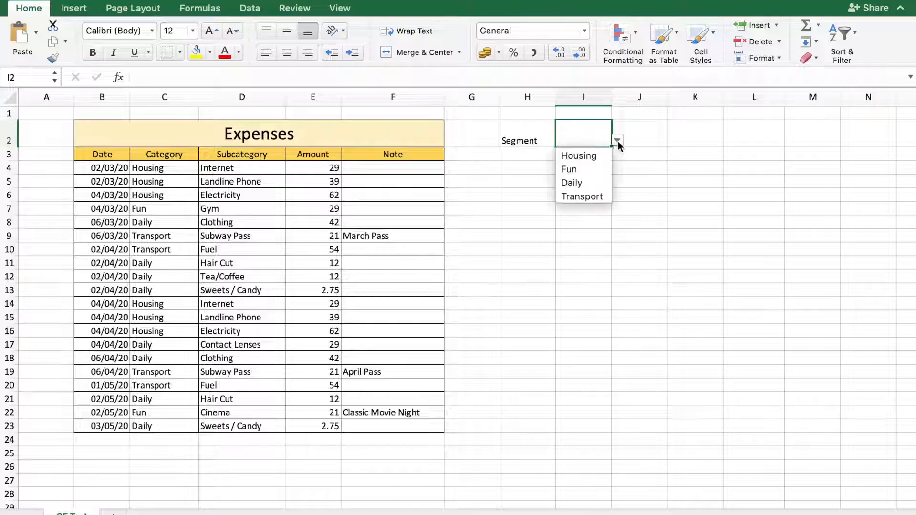
click(589, 155)
click(633, 240)
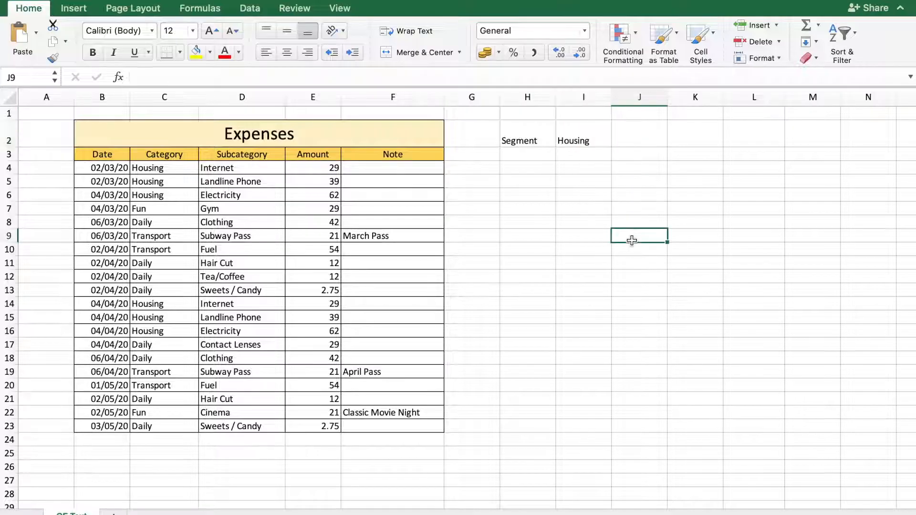
key(Down)
key(Down)
key(Down)
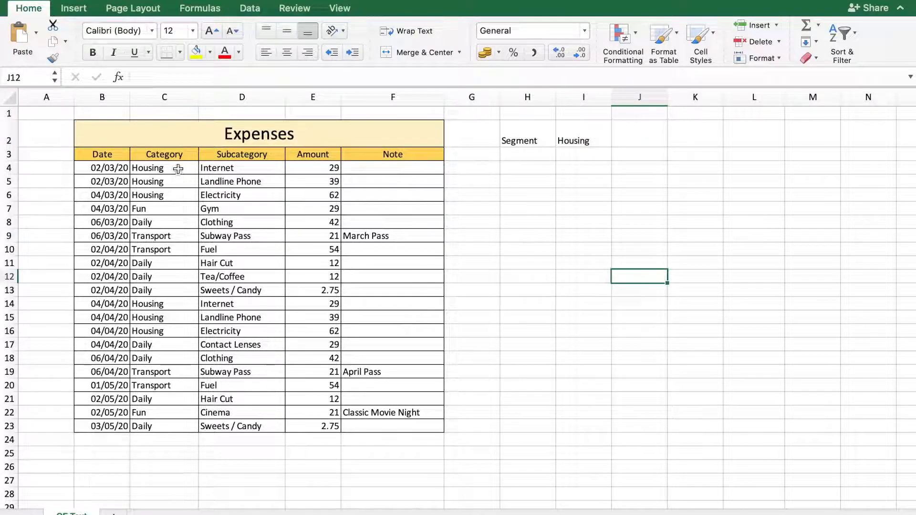
Start a Classic conditional formatting rule for the categories in C4:C23 that uses a formula to determine which cells to format
drag(178, 170, 178, 431)
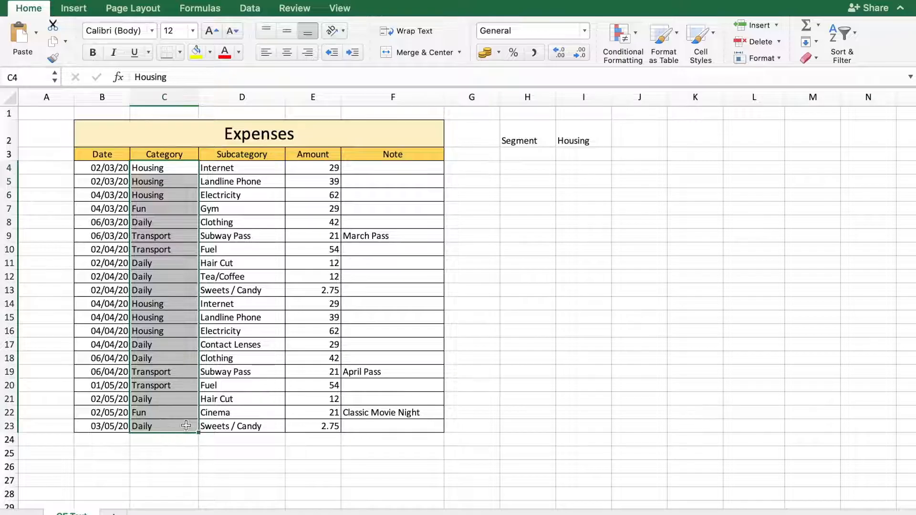
click(624, 41)
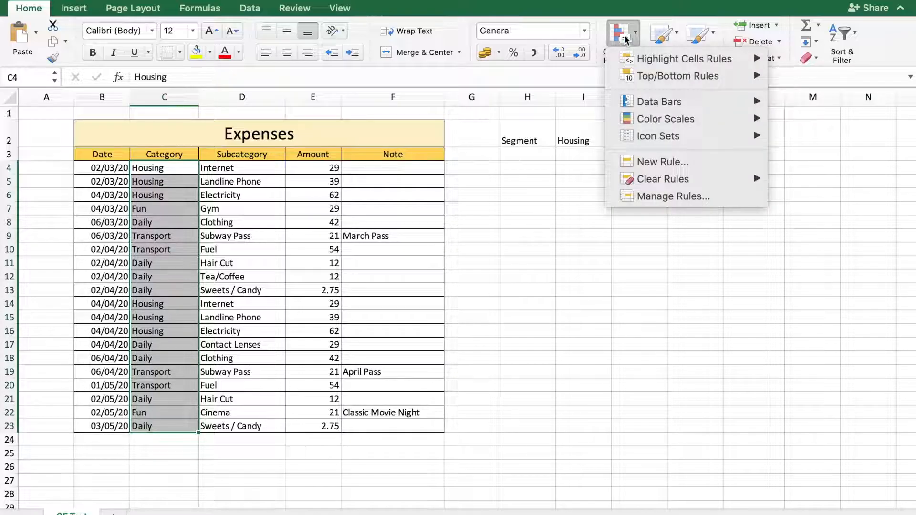
click(688, 166)
click(453, 106)
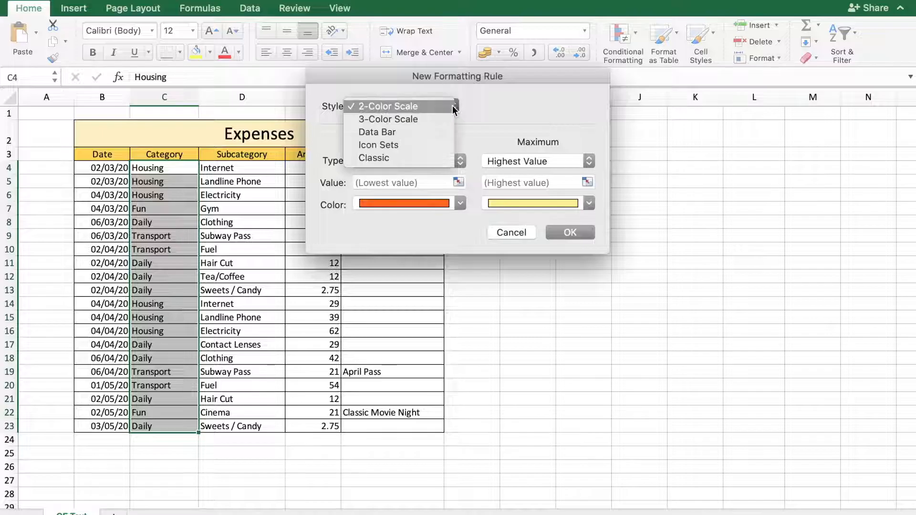
click(391, 157)
click(445, 144)
click(420, 182)
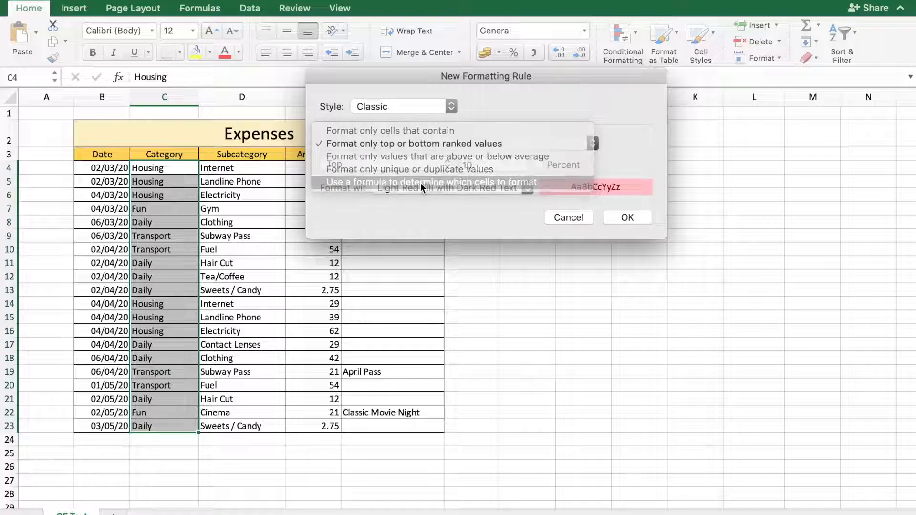
click(380, 161)
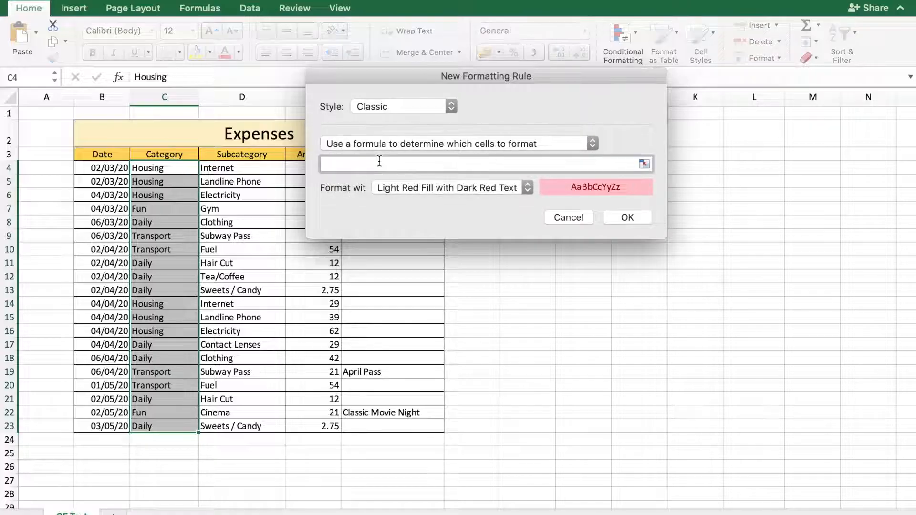
Enter the rule formula =C4=$I$2, with a relative reference to the first category and an absolute reference to the segment
text(=)
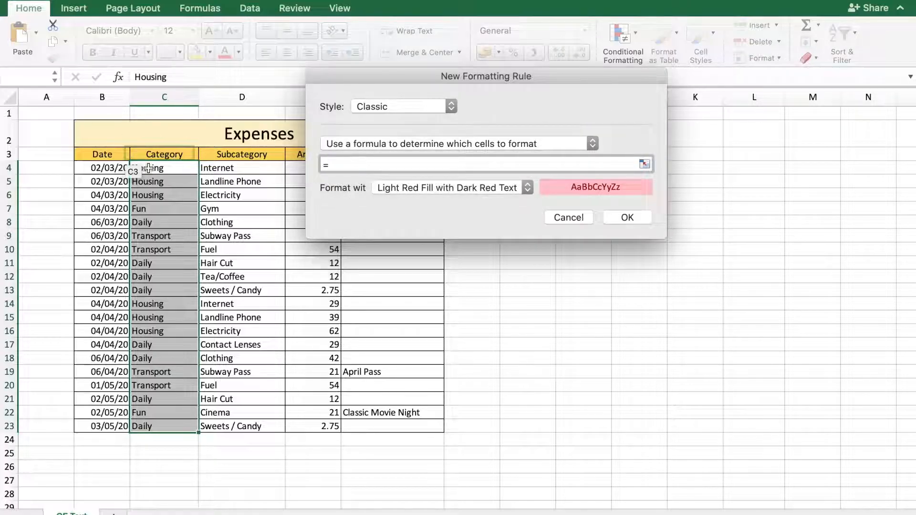
click(151, 168)
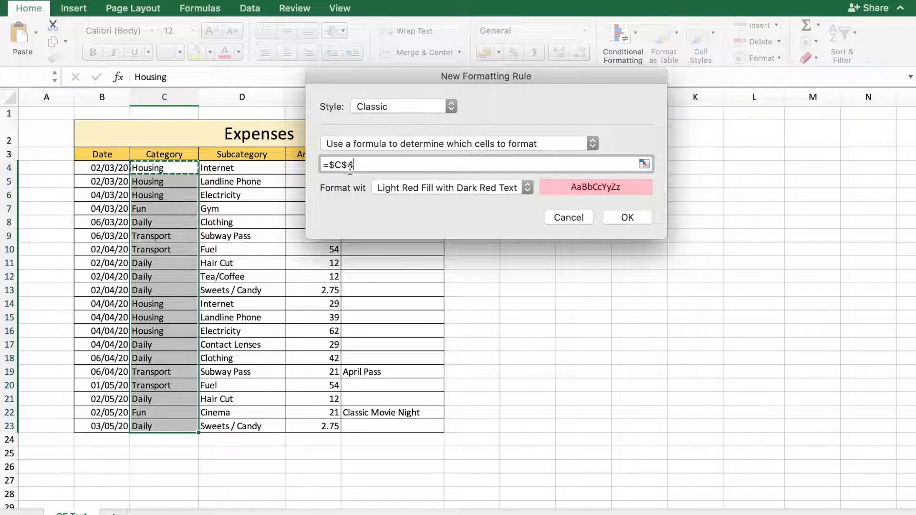
text(=)
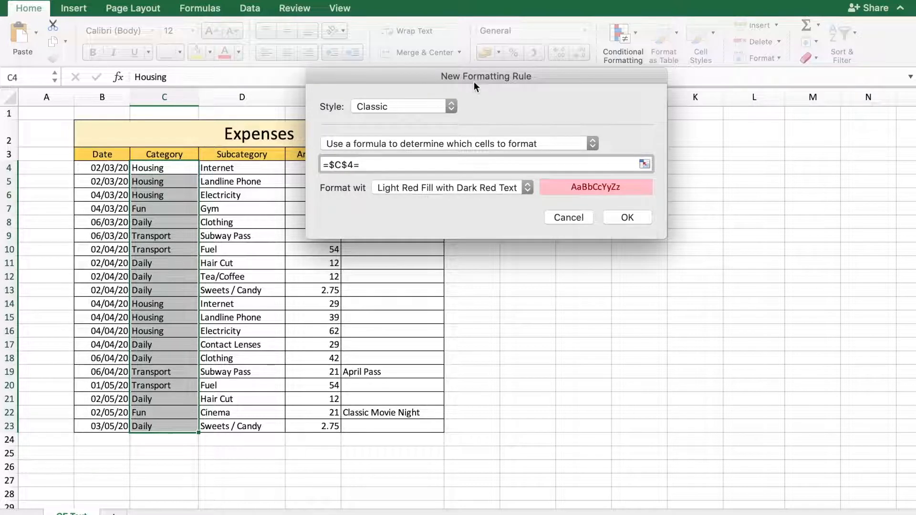
click(591, 139)
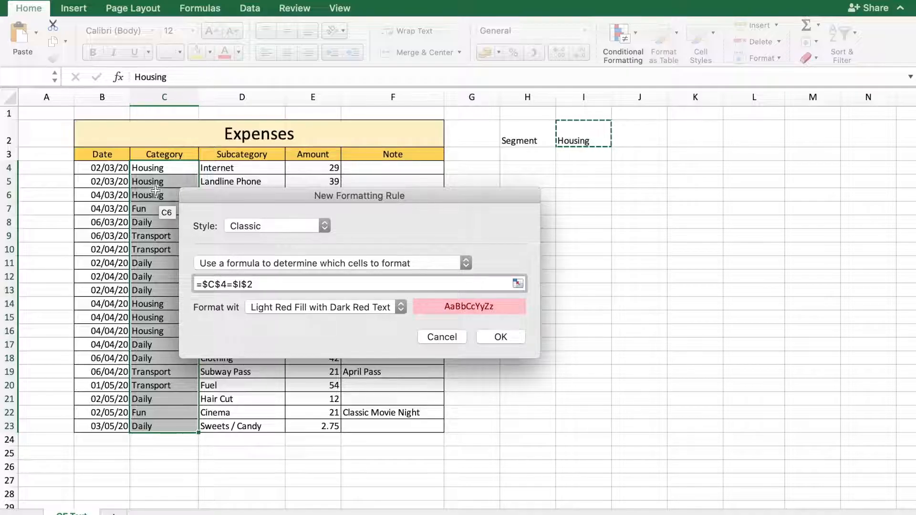
click(219, 284)
key(BackSpace)
click(211, 285)
key(BackSpace)
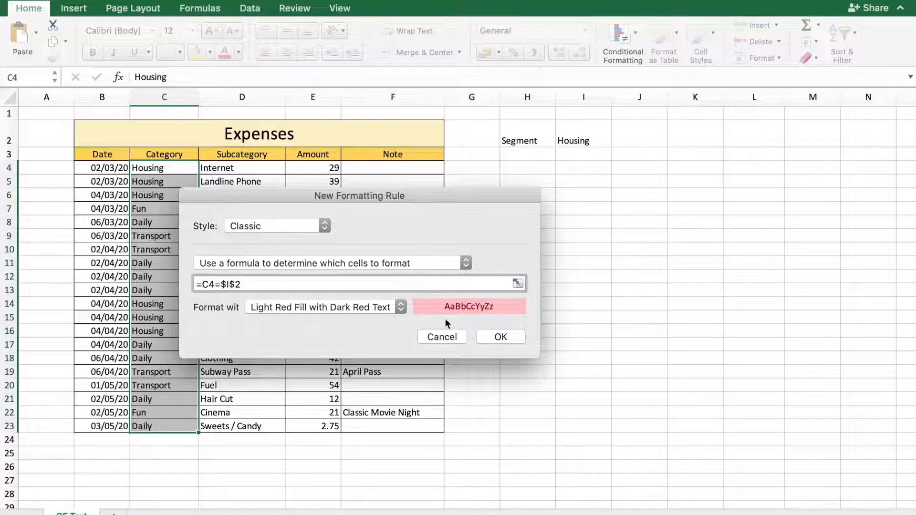
Set the rule's format to Green Fill with Dark Green Text and apply the rule
click(402, 311)
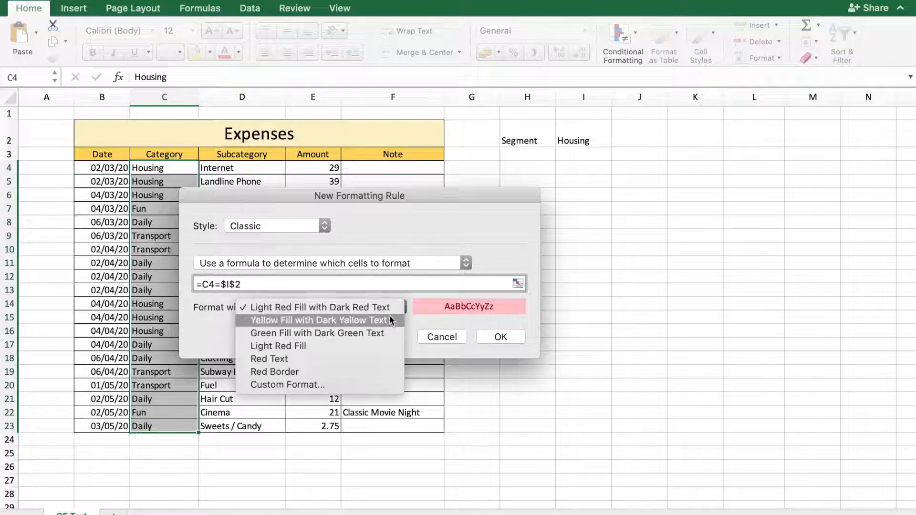
click(322, 334)
click(500, 336)
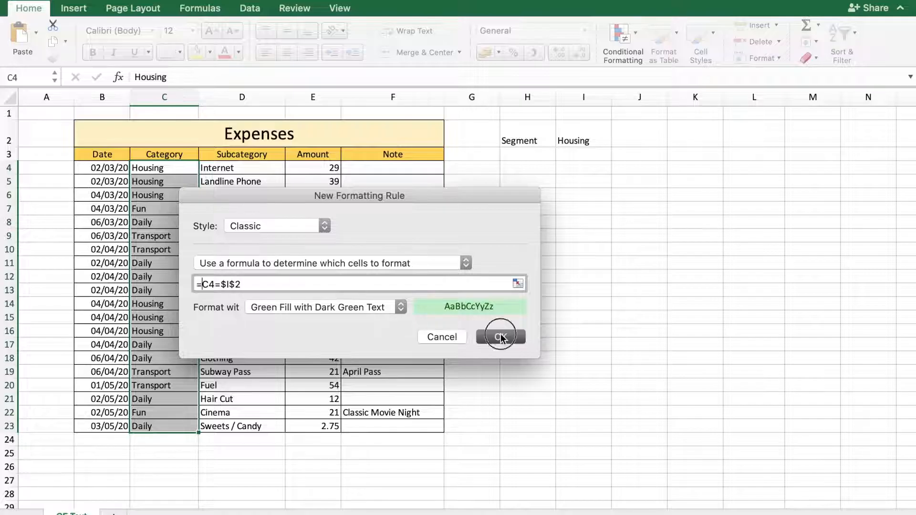
click(501, 334)
Center the contents of cells H2:I2 horizontally and vertically
drag(534, 138, 587, 139)
click(287, 52)
click(287, 30)
Give cells H2:I2 the lightest gold fill and borders around each cell
click(210, 52)
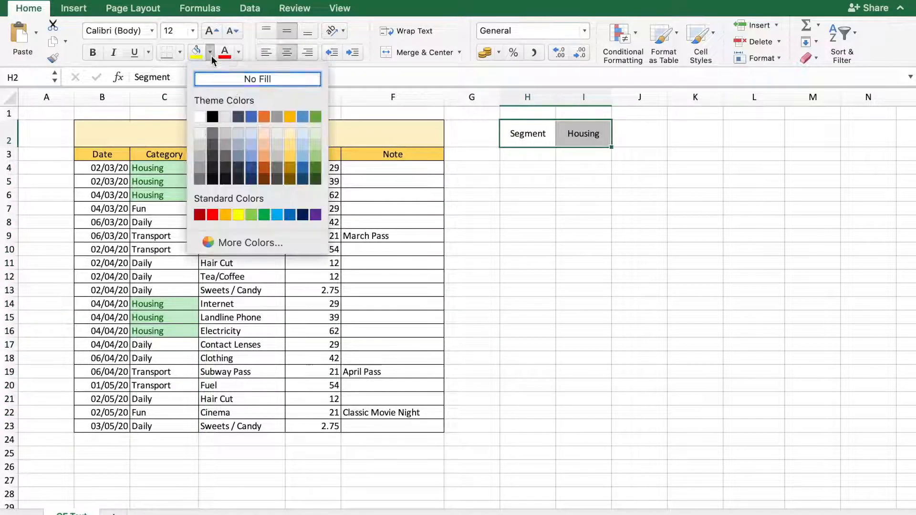
click(288, 128)
click(180, 52)
click(194, 185)
click(520, 194)
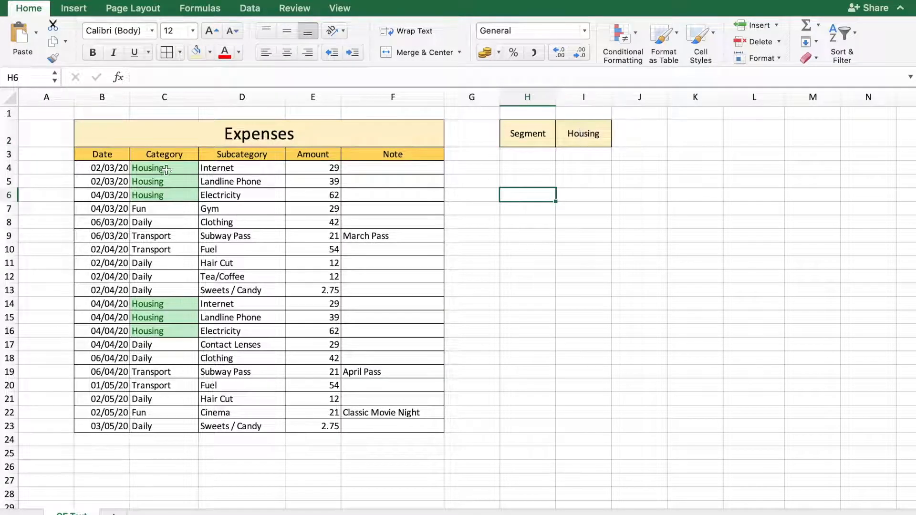
Test the highlighting by choosing Fun, Daily and Transport in turn from the segment dropdown in cell I2
click(578, 137)
click(618, 141)
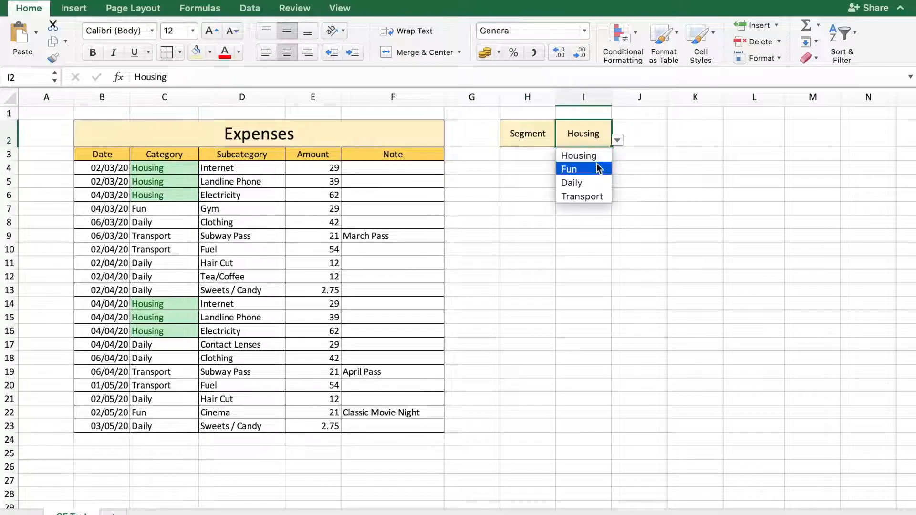
click(602, 169)
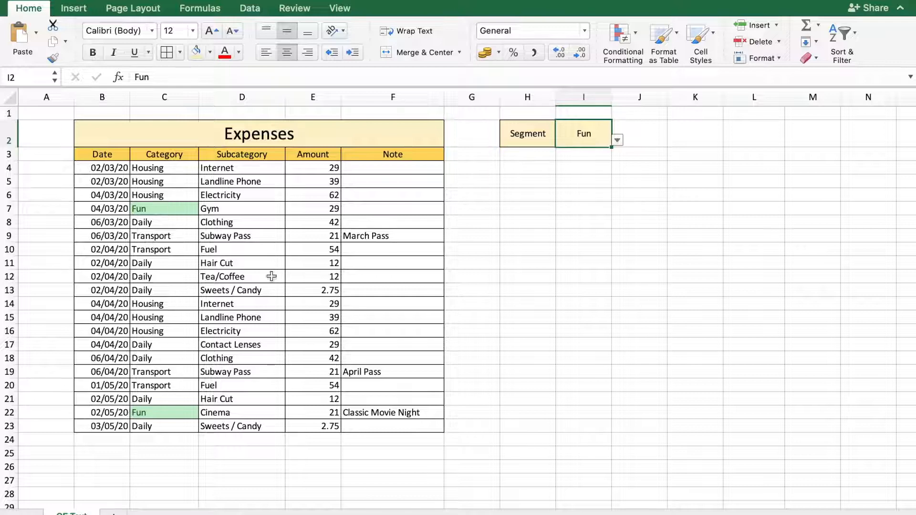
click(617, 140)
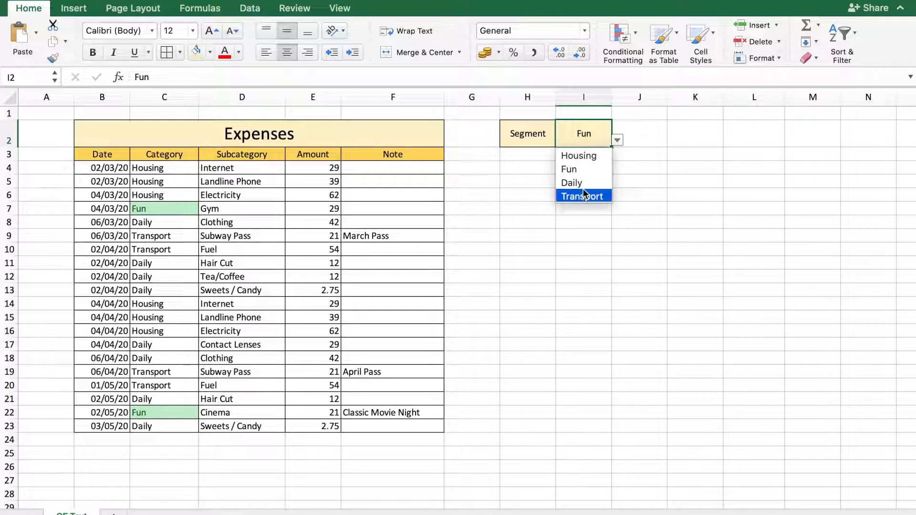
click(583, 186)
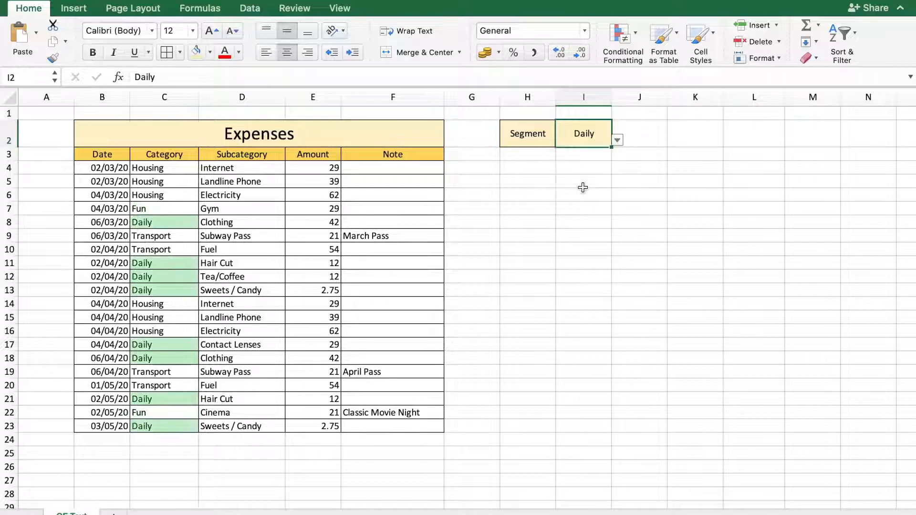
click(617, 140)
click(590, 197)
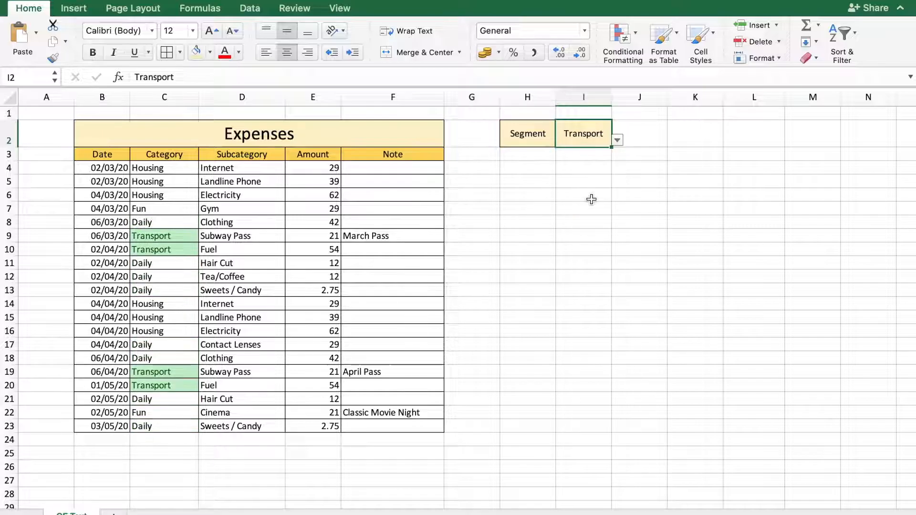
click(597, 277)
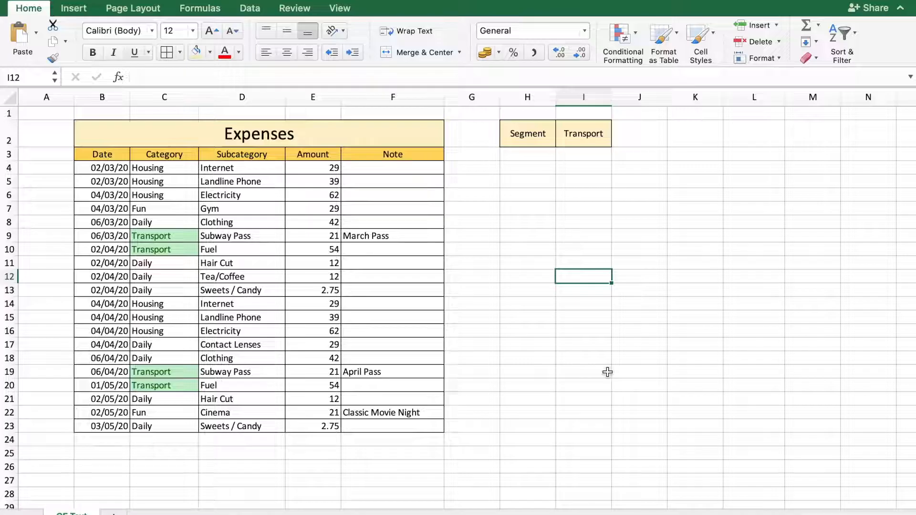
Replace the category in cell C19 with TRANSPORT in capitals to test case sensitivity
click(172, 372)
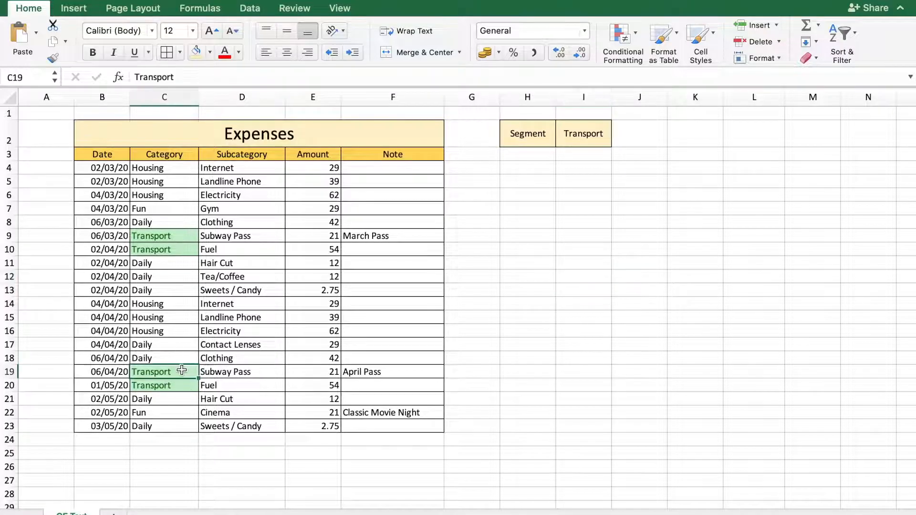
drag(194, 78, 123, 79)
text(TRAN)
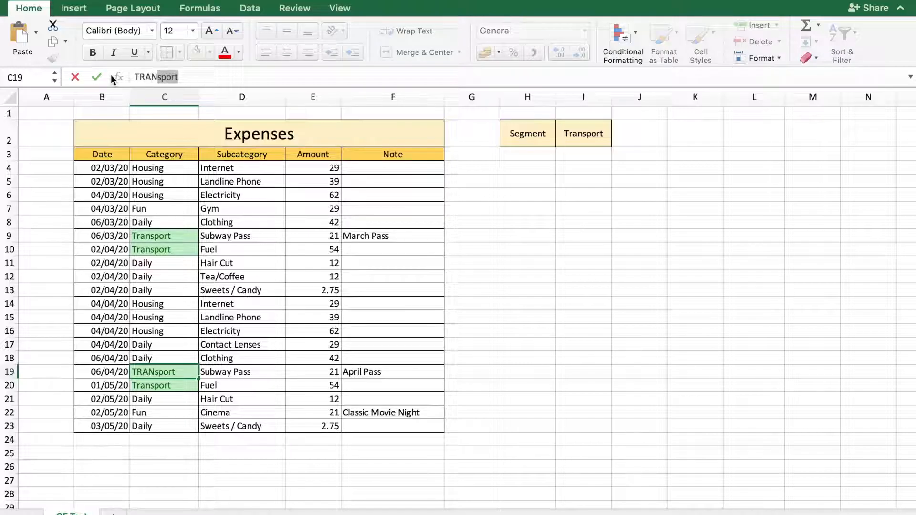
key(BackSpace)
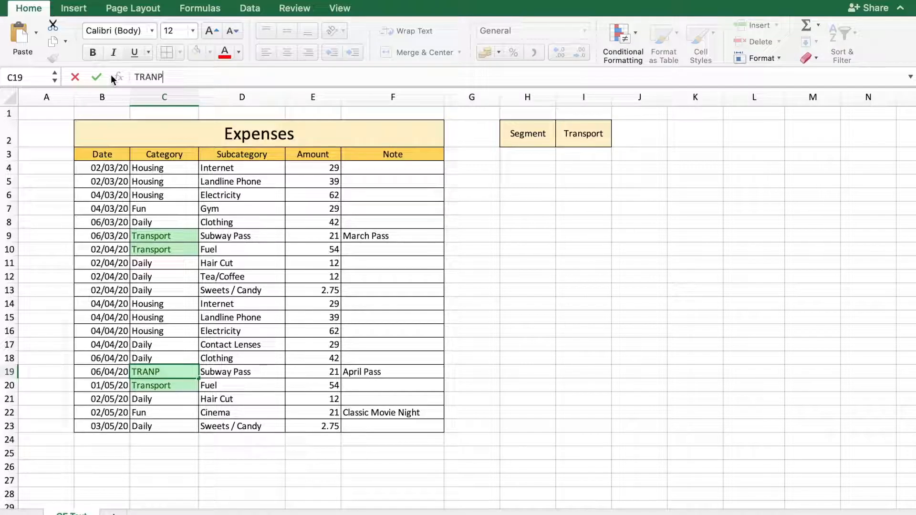
text(SPORT)
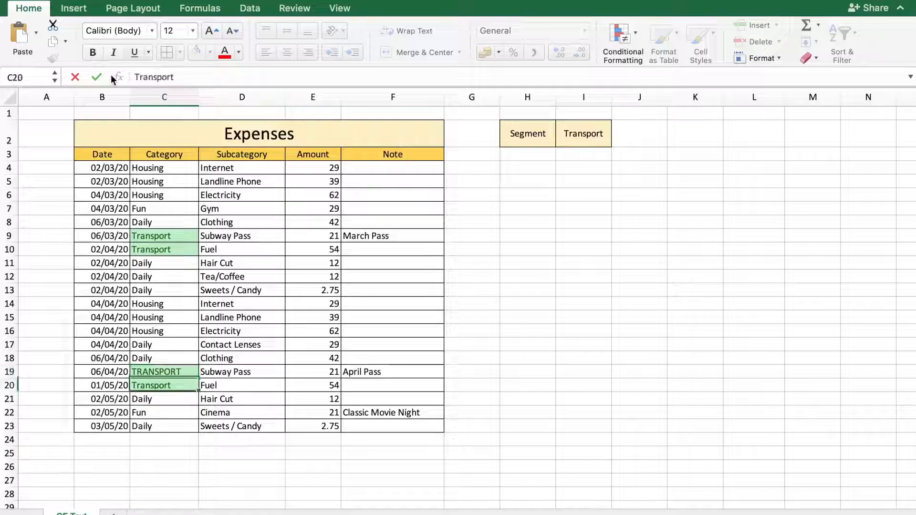
key(Return)
Replace the category in cell C17 with DAILY in capitals
click(160, 345)
text(DAILY)
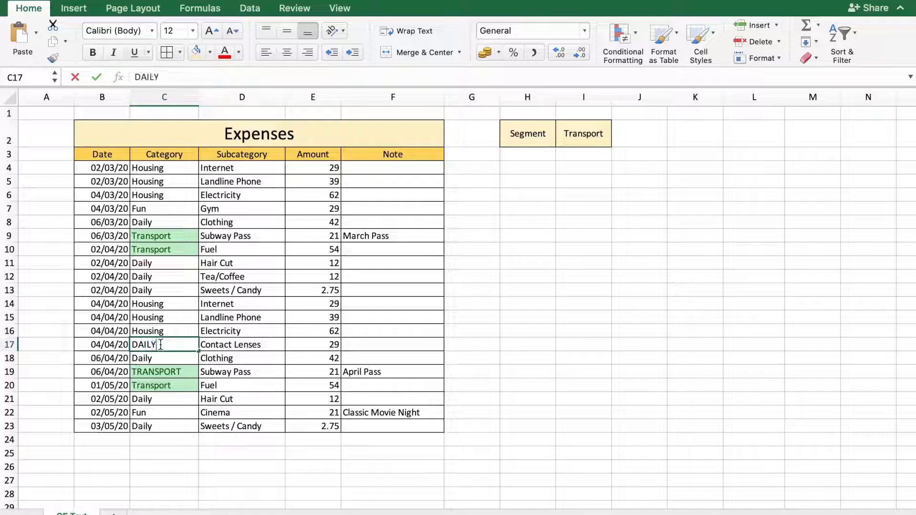
key(Return)
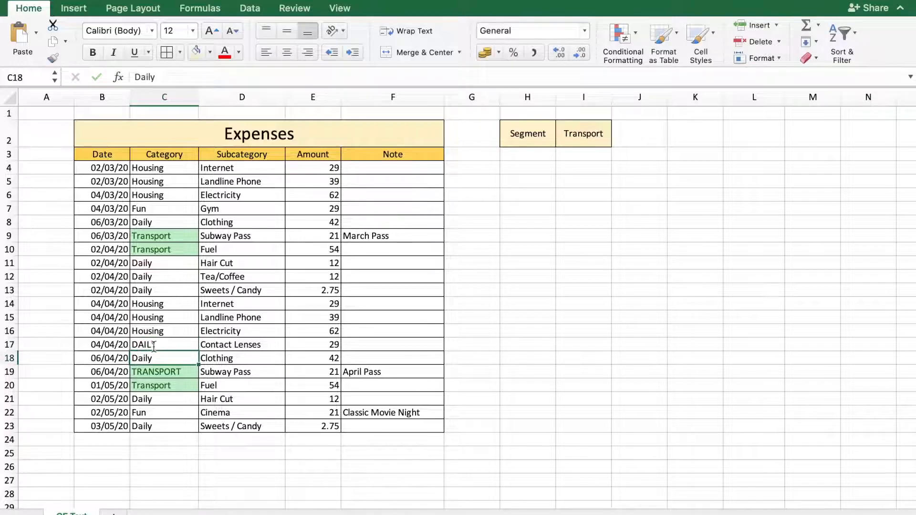
Choose Daily as the segment from the dropdown list in cell I2
click(585, 136)
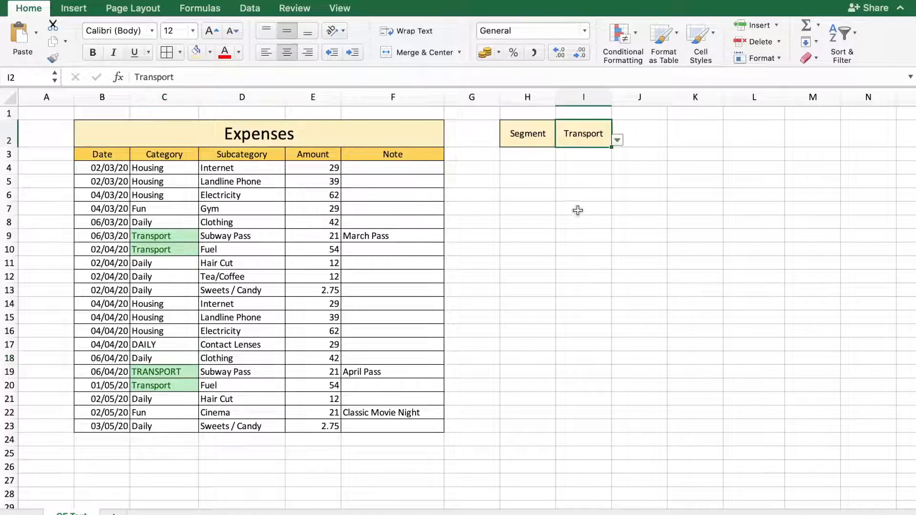
click(618, 140)
click(589, 182)
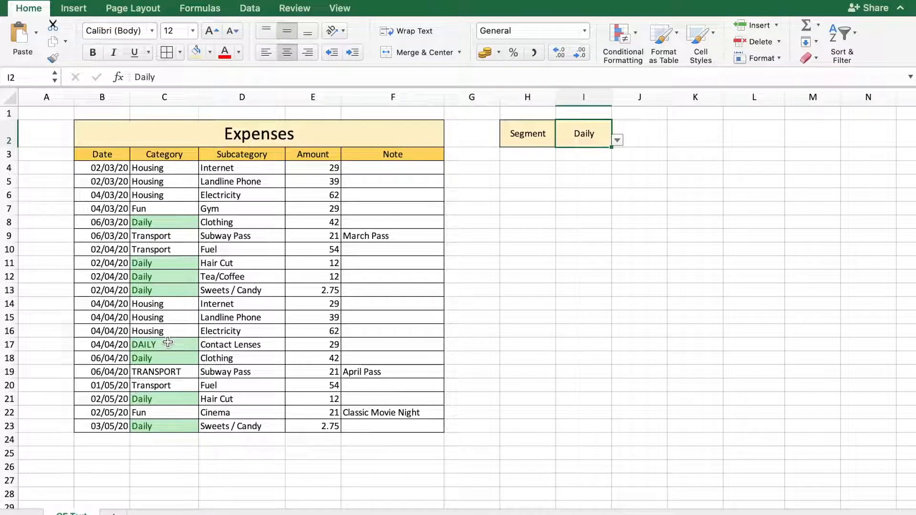
Add a trailing space after Daily in cell C18 and inspect the cell's content in edit mode
click(164, 359)
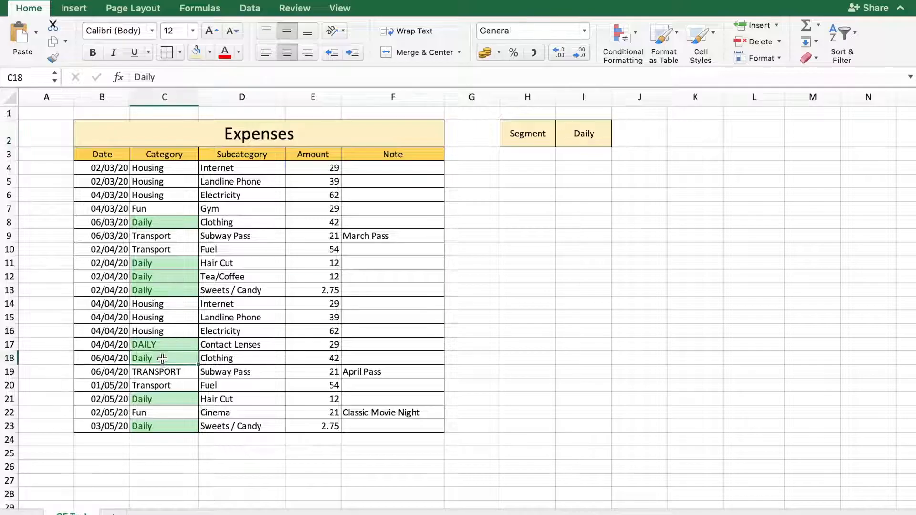
click(176, 76)
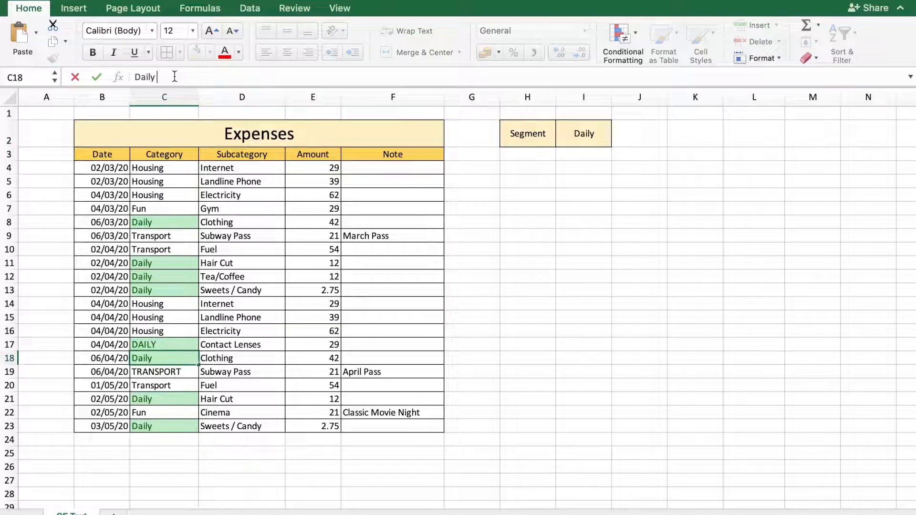
key(Return)
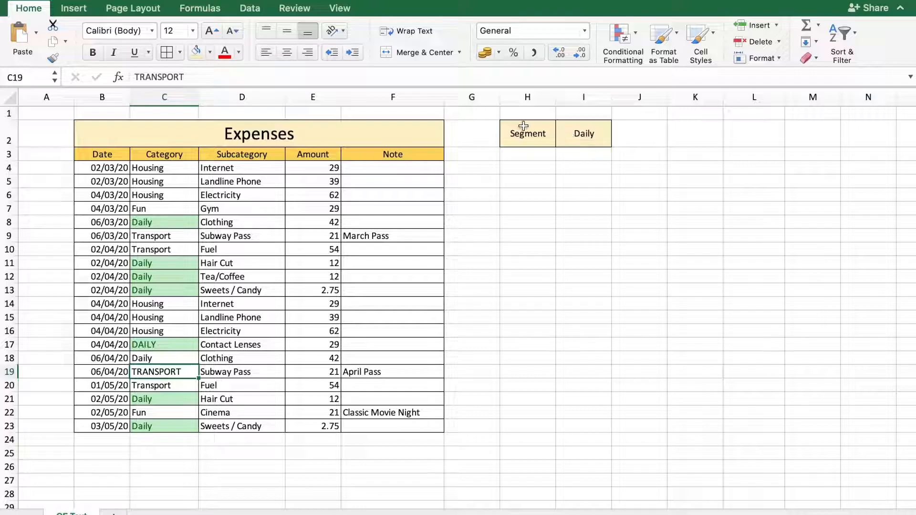
click(172, 358)
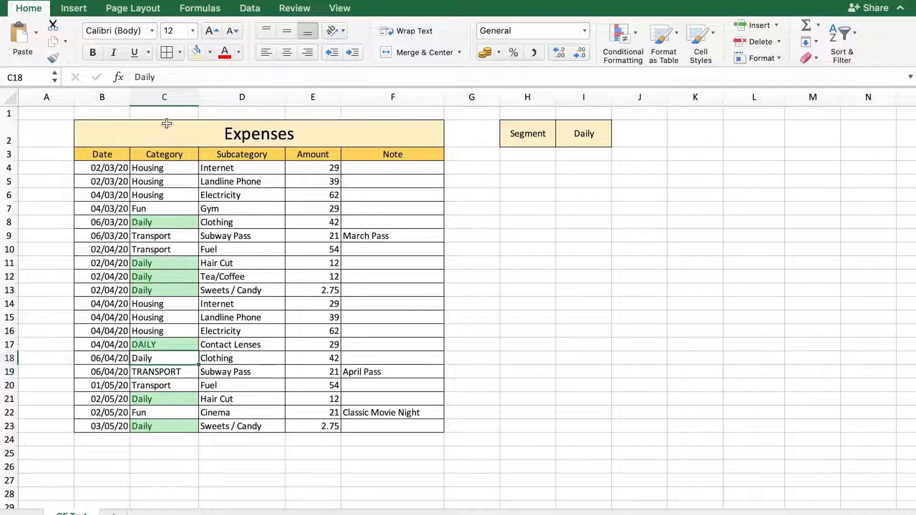
click(174, 78)
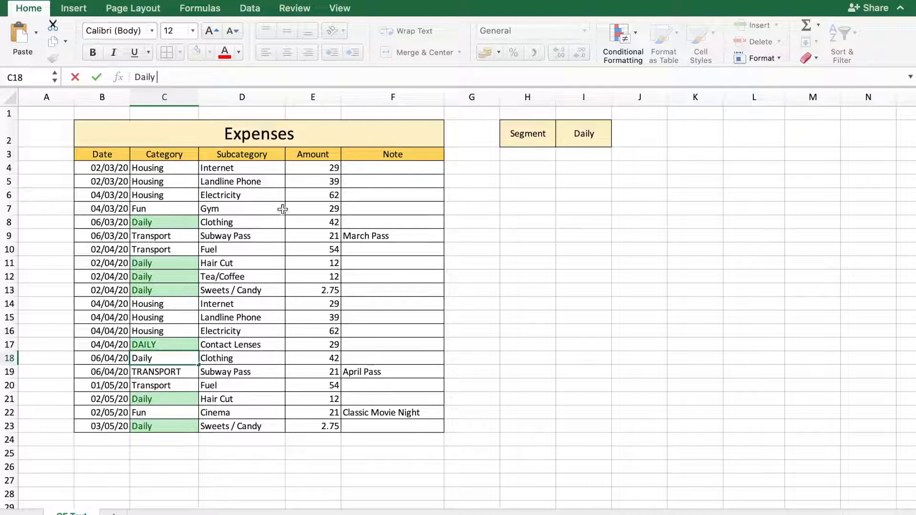
Change the formula of the conditional formatting rule on the category cells C4:C23 to =TRIM(C4)=$I$2 and apply it
drag(186, 165, 132, 427)
click(625, 33)
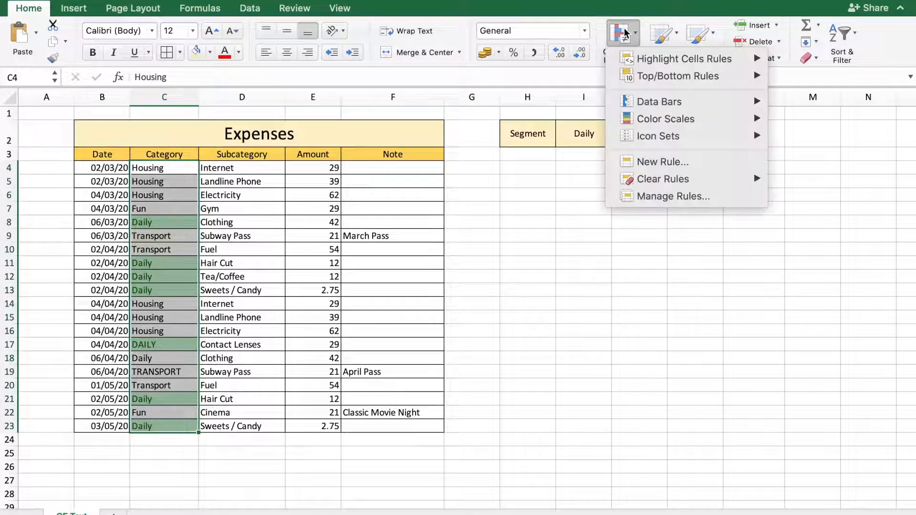
click(693, 197)
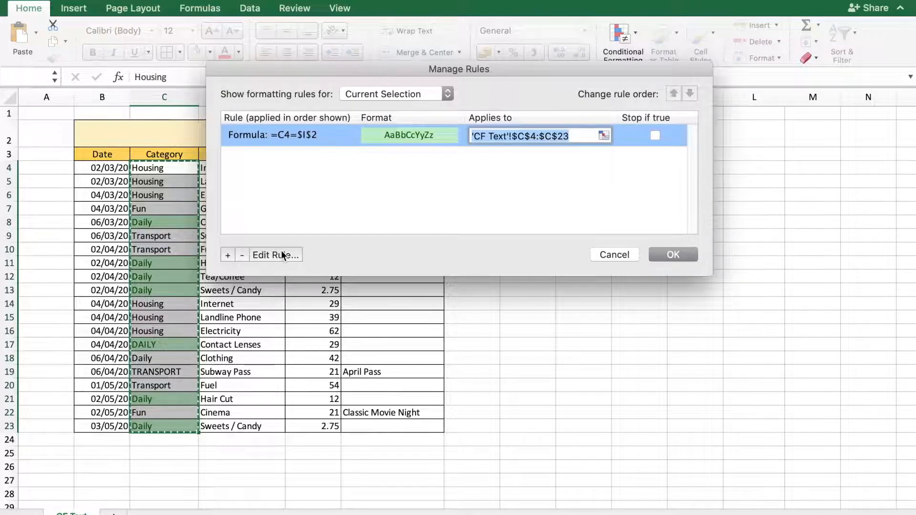
click(283, 255)
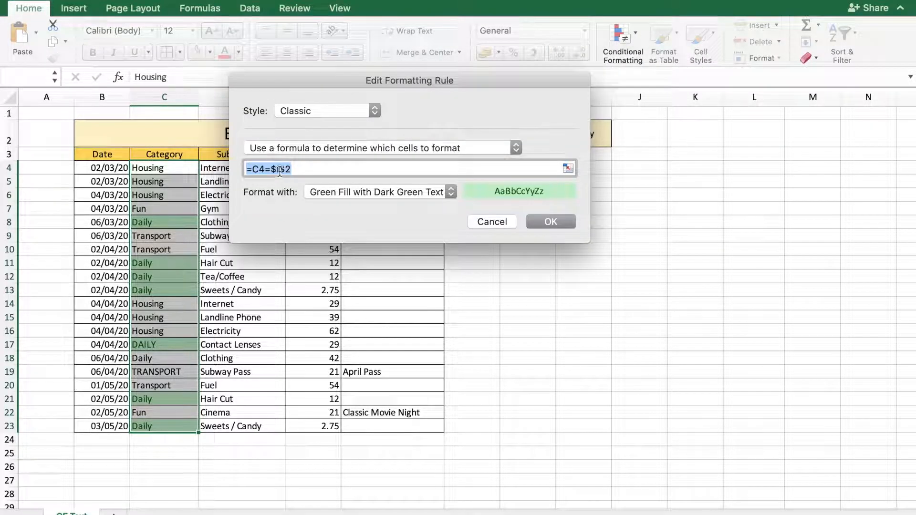
click(254, 170)
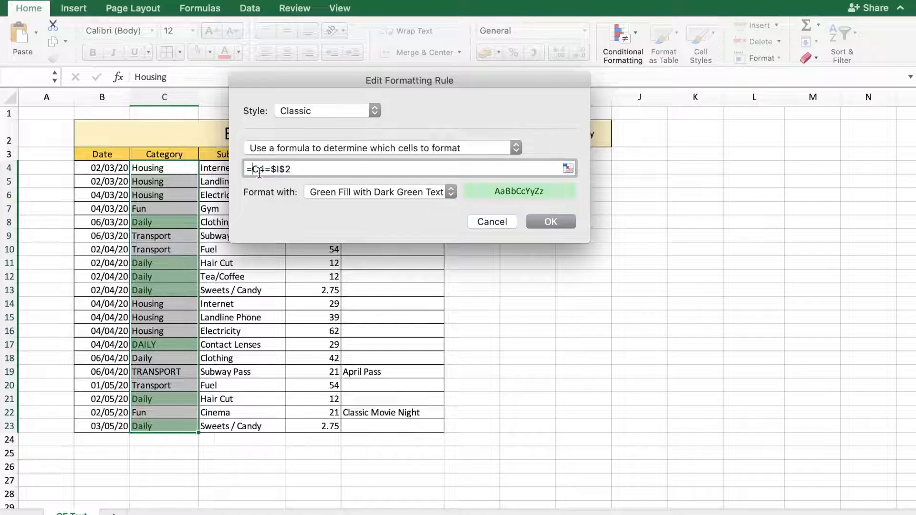
text(TRIM(C4)
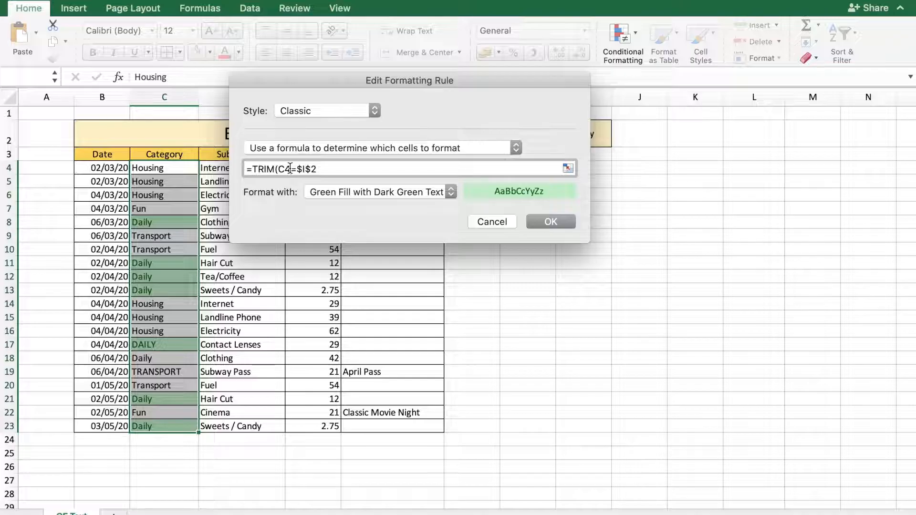
text())
click(545, 221)
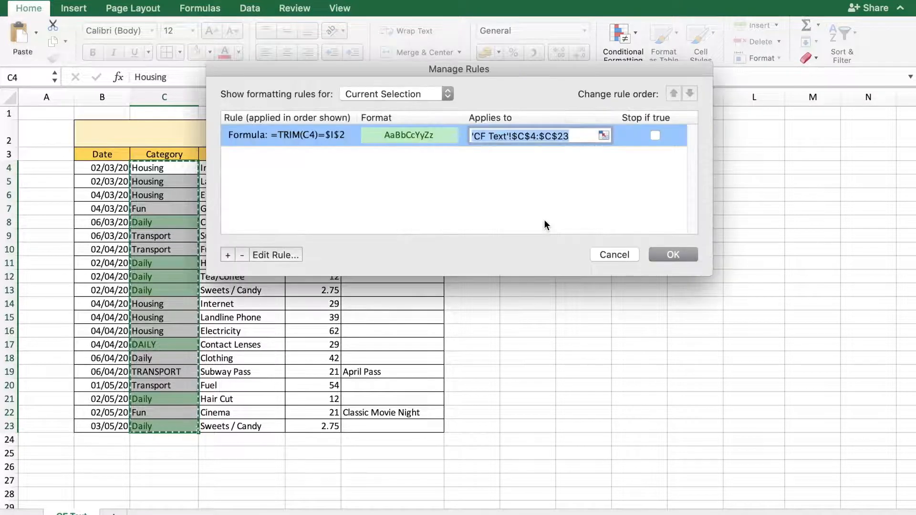
click(669, 255)
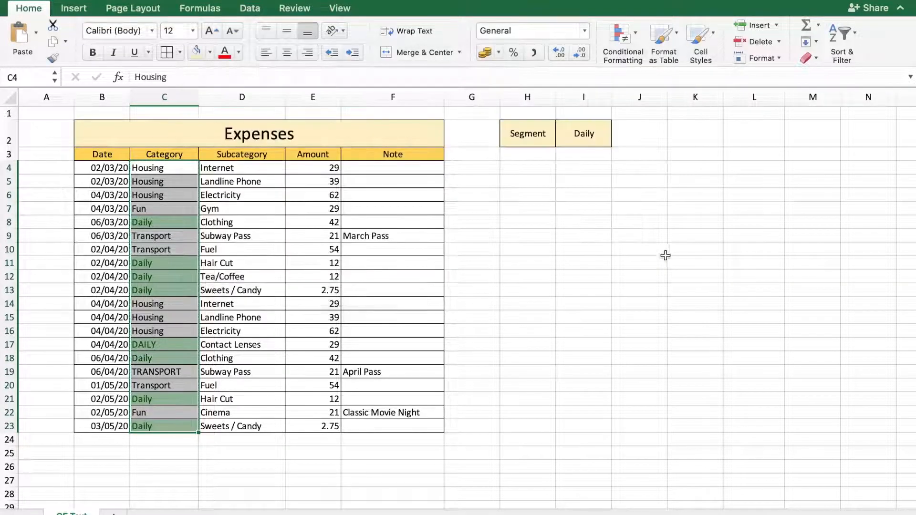
Check the content of cell C18 for its trailing space and add a leading space before Daily in cell C8
click(159, 361)
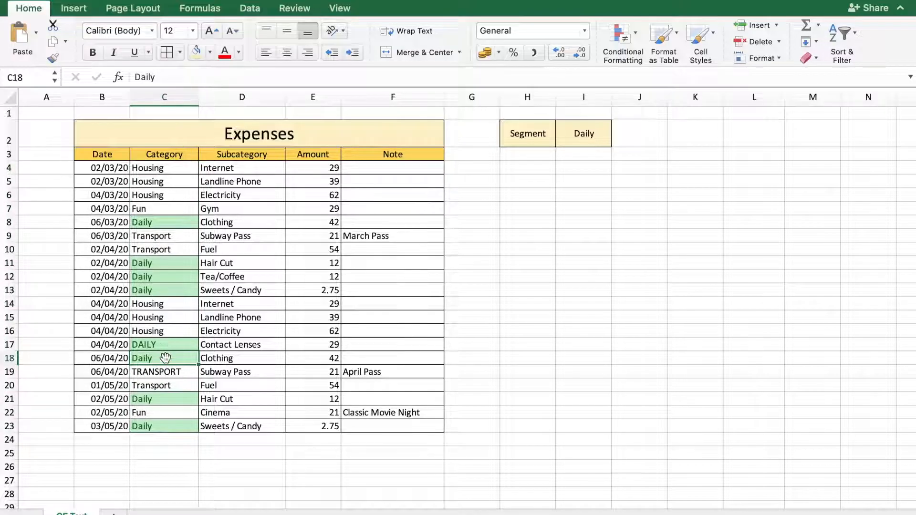
click(175, 76)
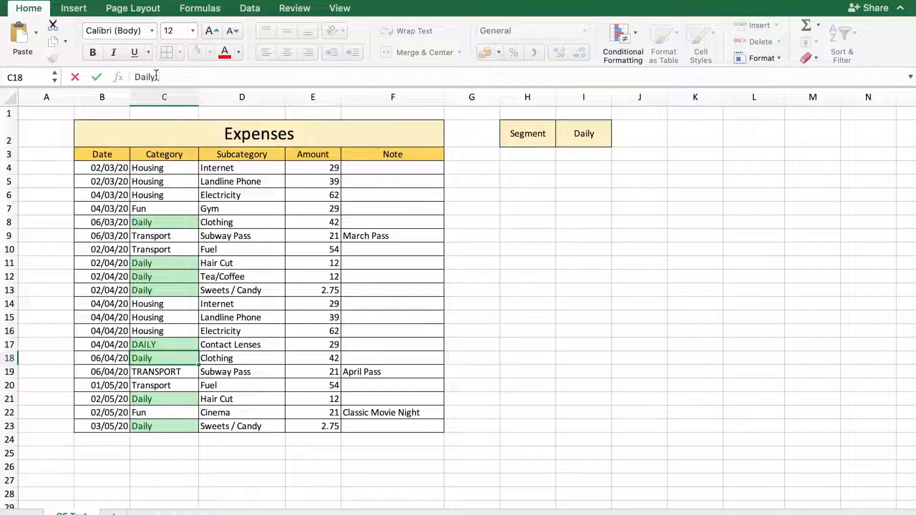
click(172, 223)
click(134, 76)
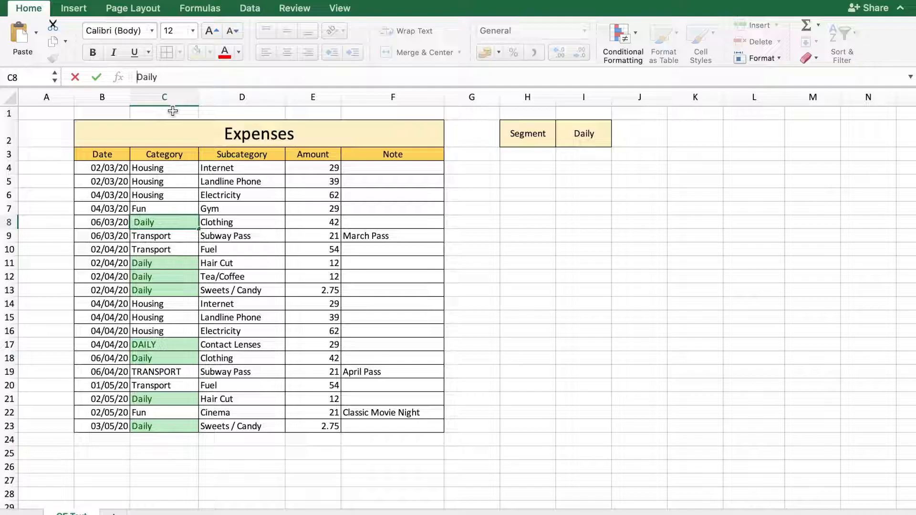
key(Return)
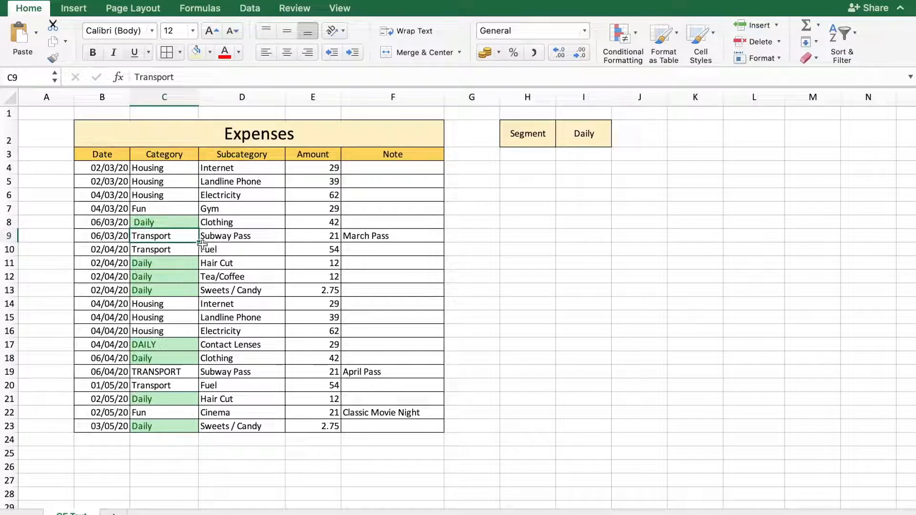